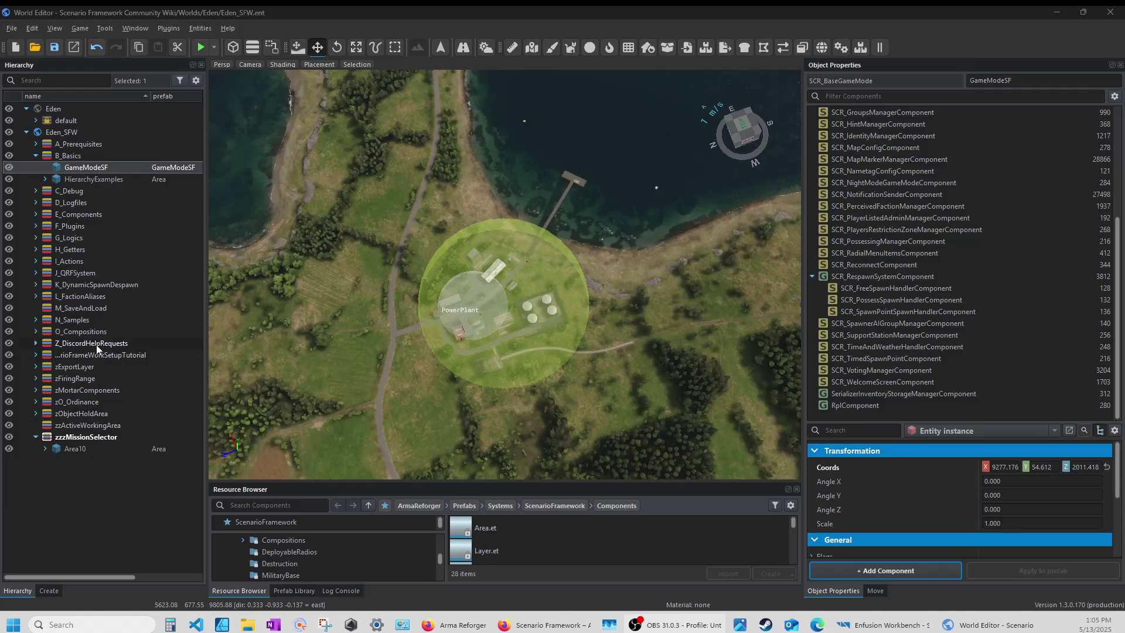
Mark the M_SaveAndLoad layer, then show the wiki's SCR_SaveLoadComponent Save and Load section.
left_click(71, 310)
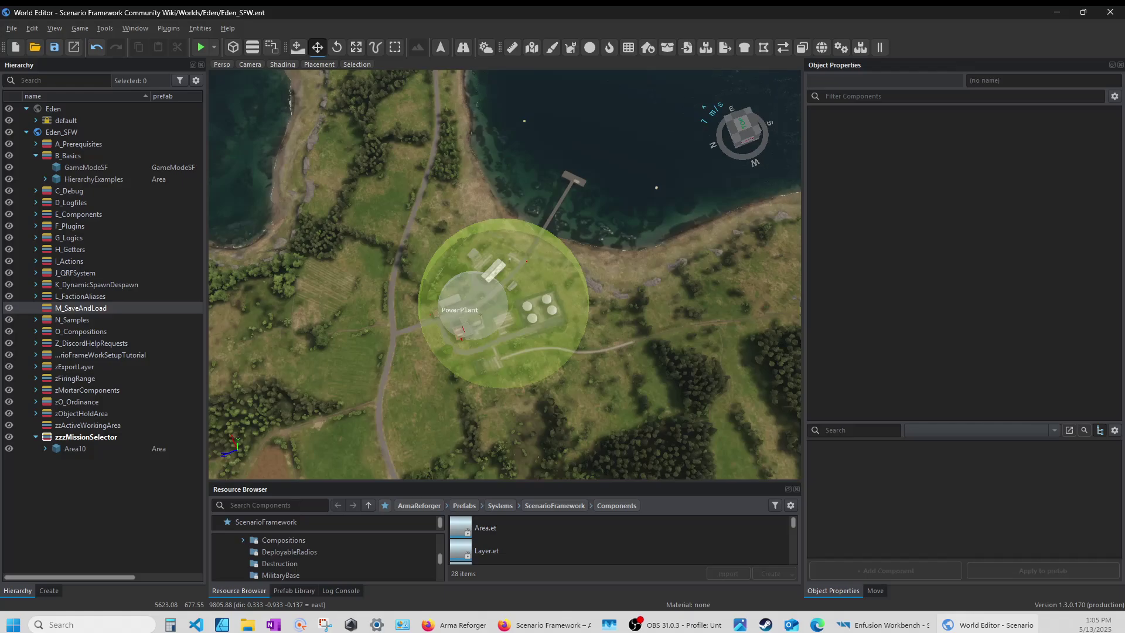
key("alt+Tab")
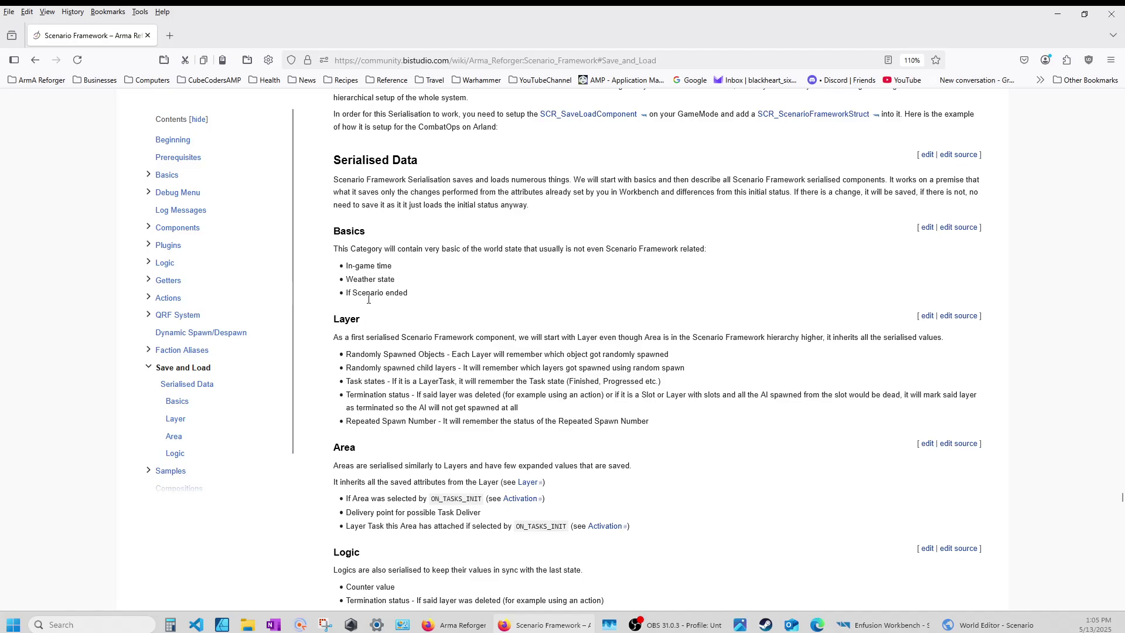
scroll(372, 317, "up", 5)
scroll(440, 399, "down", 2)
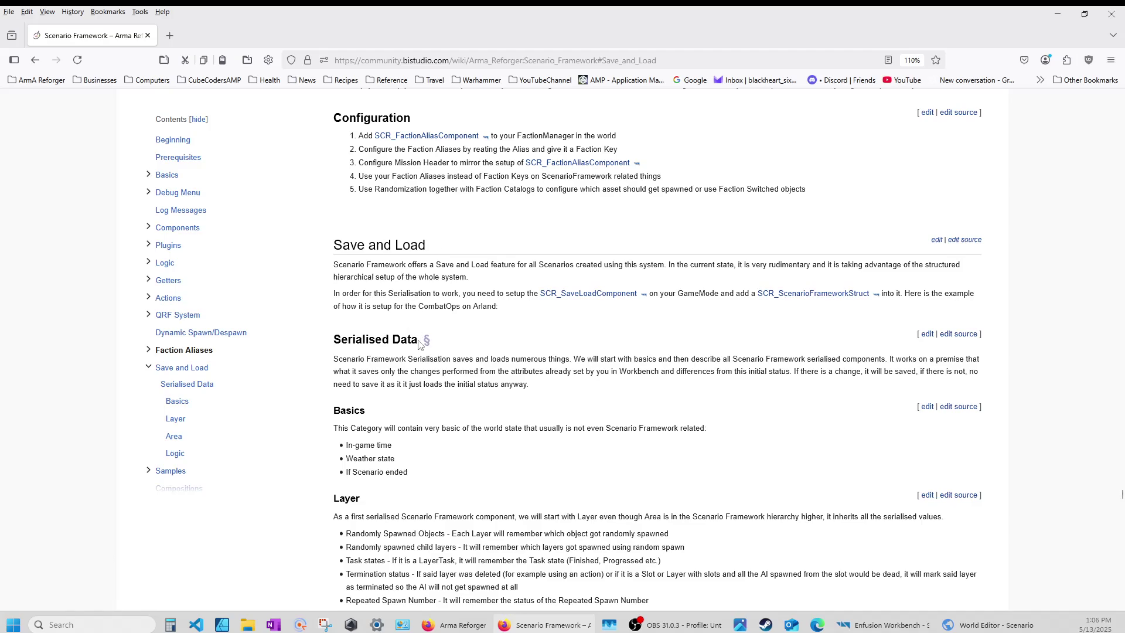
scroll(400, 455, "down", 3)
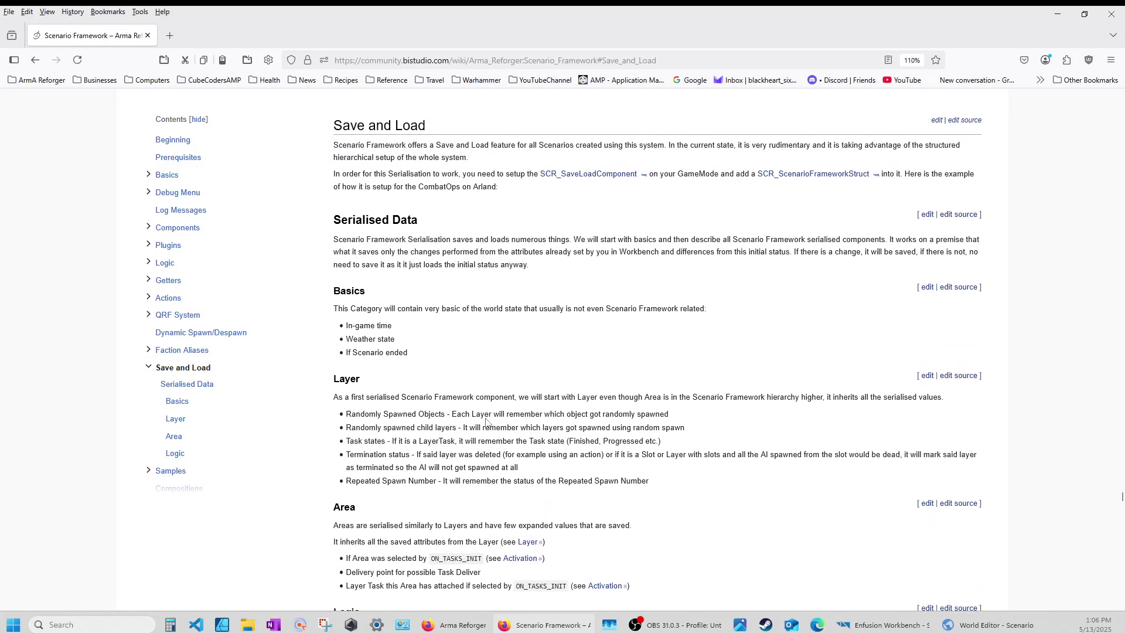
scroll(456, 412, "down", 2)
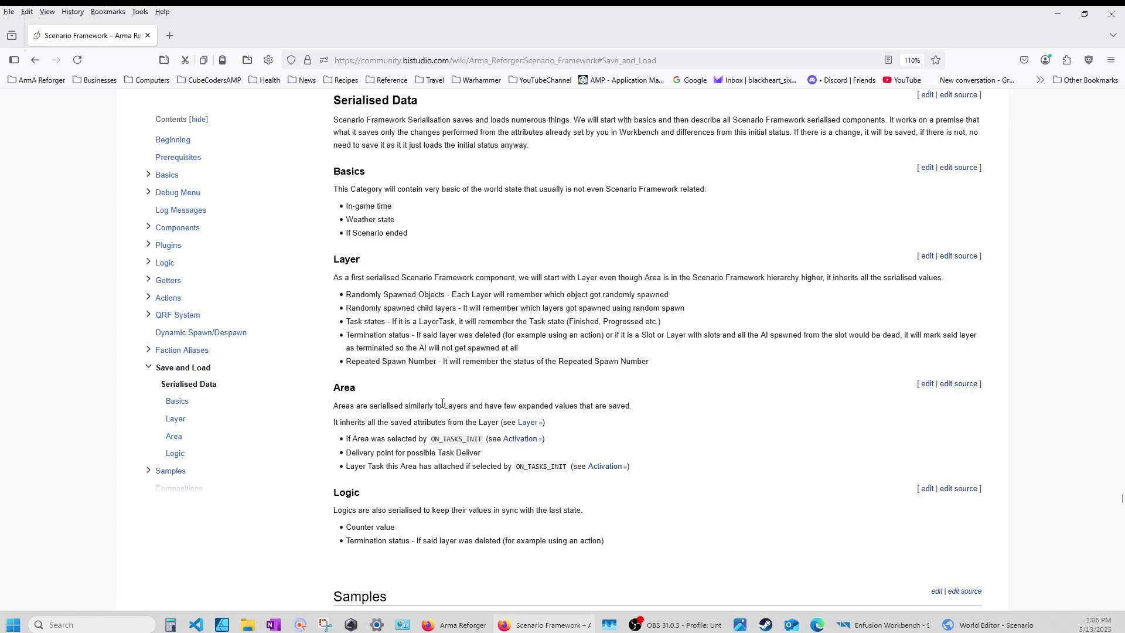
scroll(441, 407, "up", 3)
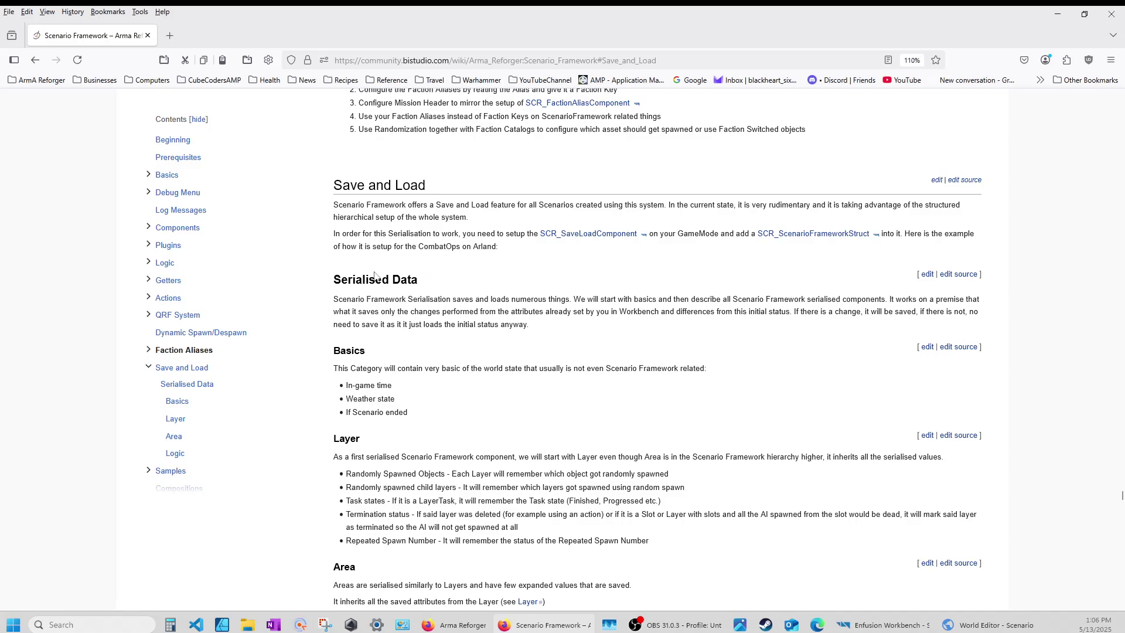
scroll(395, 384, "down", 1)
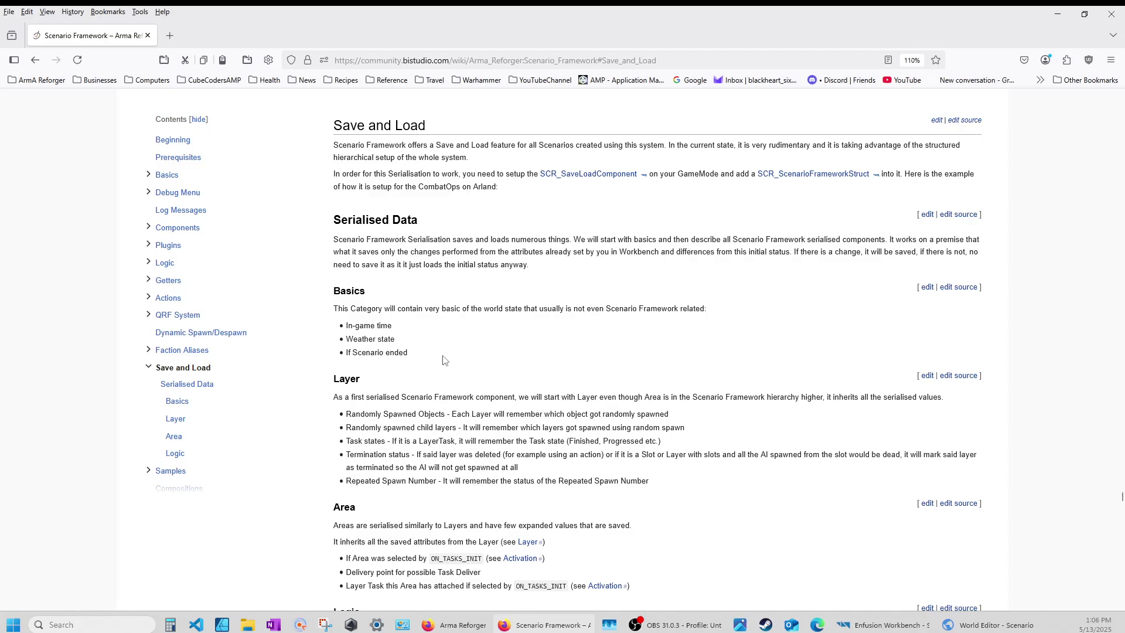
scroll(437, 395, "down", 1)
scroll(417, 424, "down", 3)
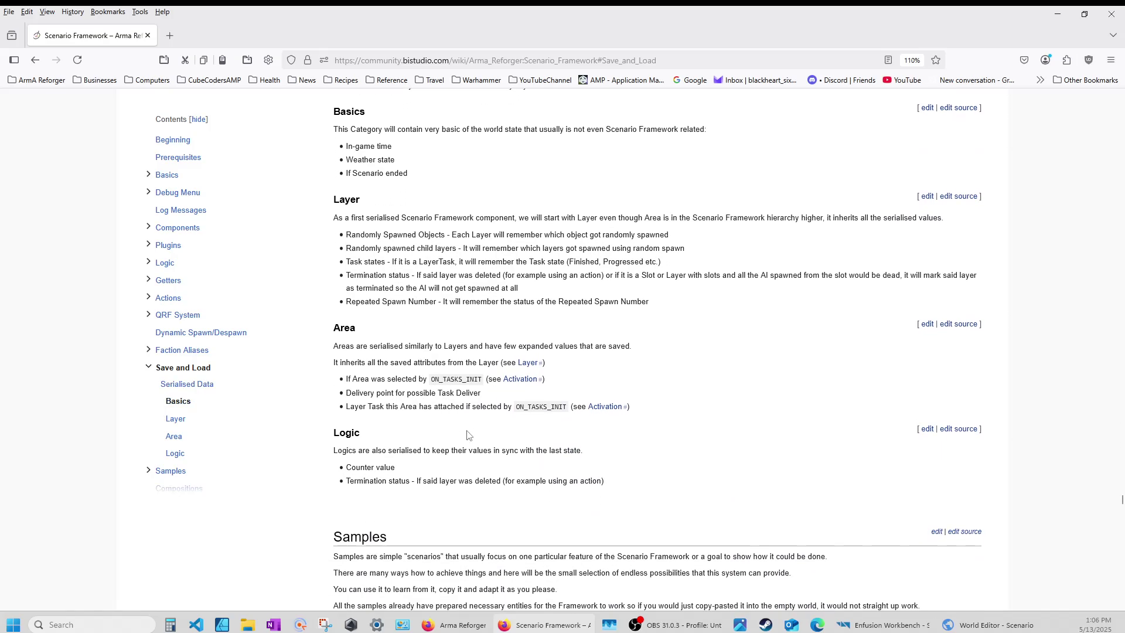
scroll(463, 434, "up", 2)
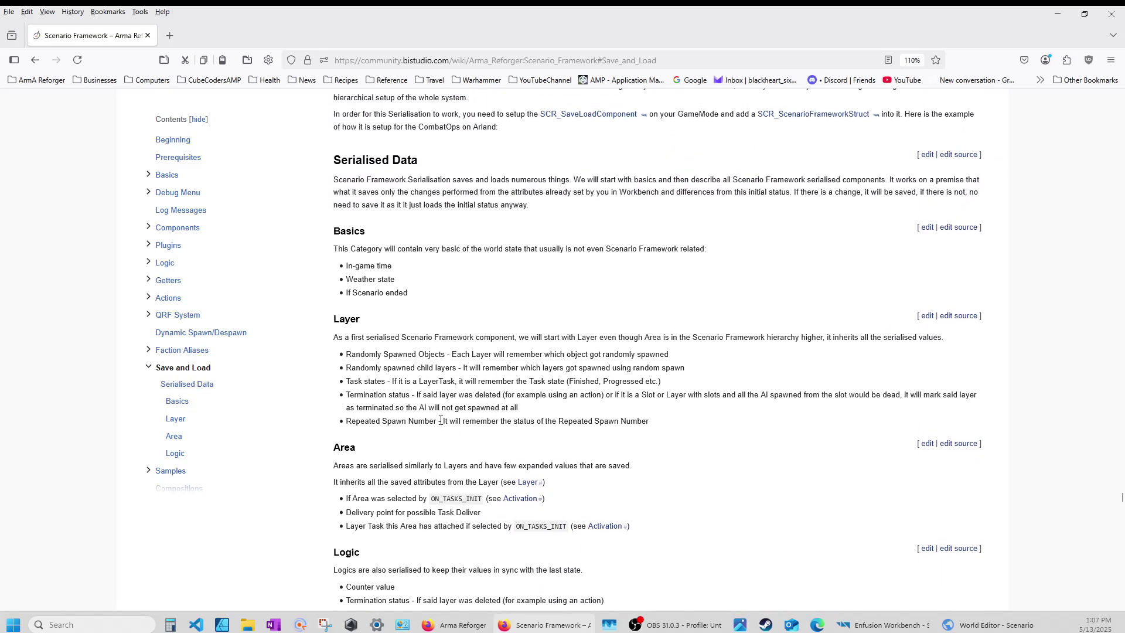
scroll(451, 430, "up", 2)
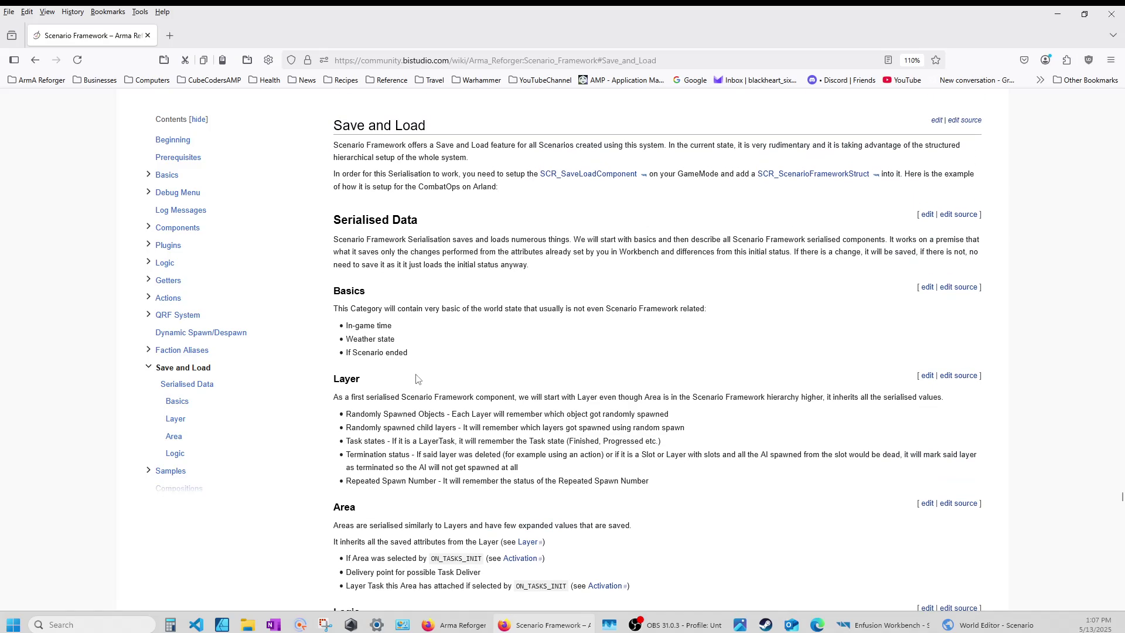
scroll(418, 378, "down", 3)
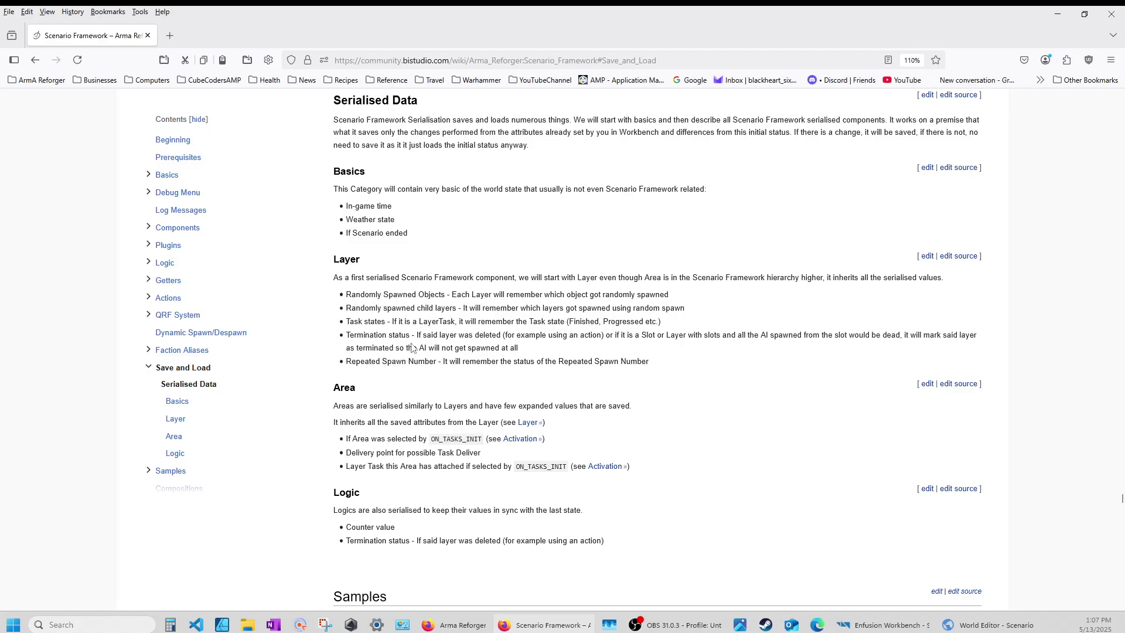
scroll(484, 343, "up", 4)
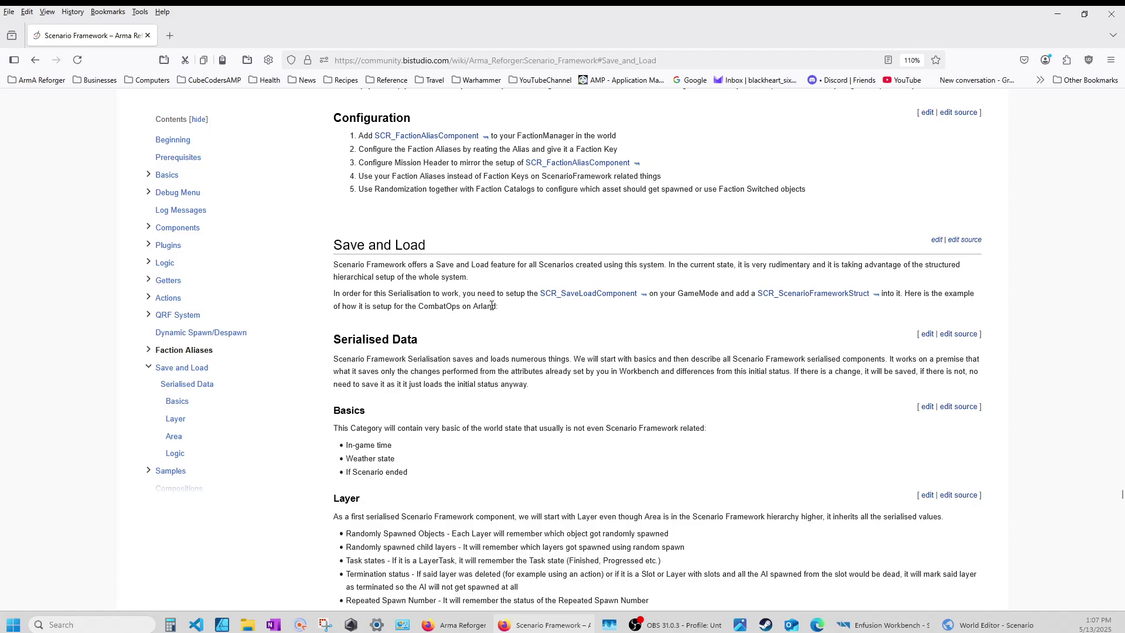
Load Coop_CombatOps_Arland.ent from ArmaReforger > worlds > MP in the World Editor.
left_click(1057, 13)
left_click(35, 47)
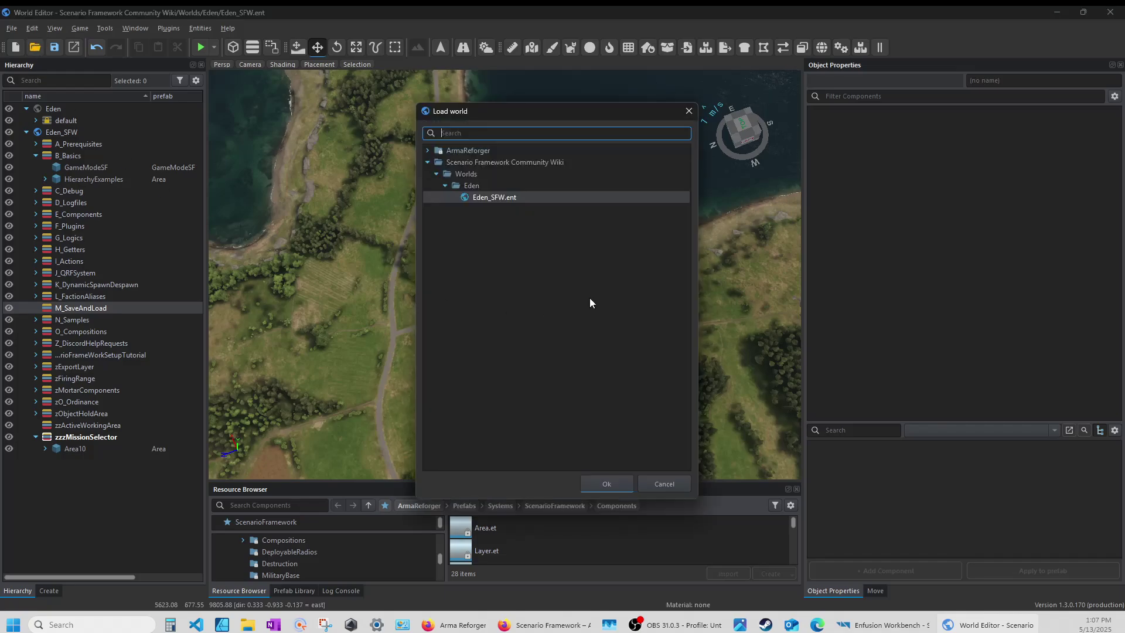
left_click(428, 149)
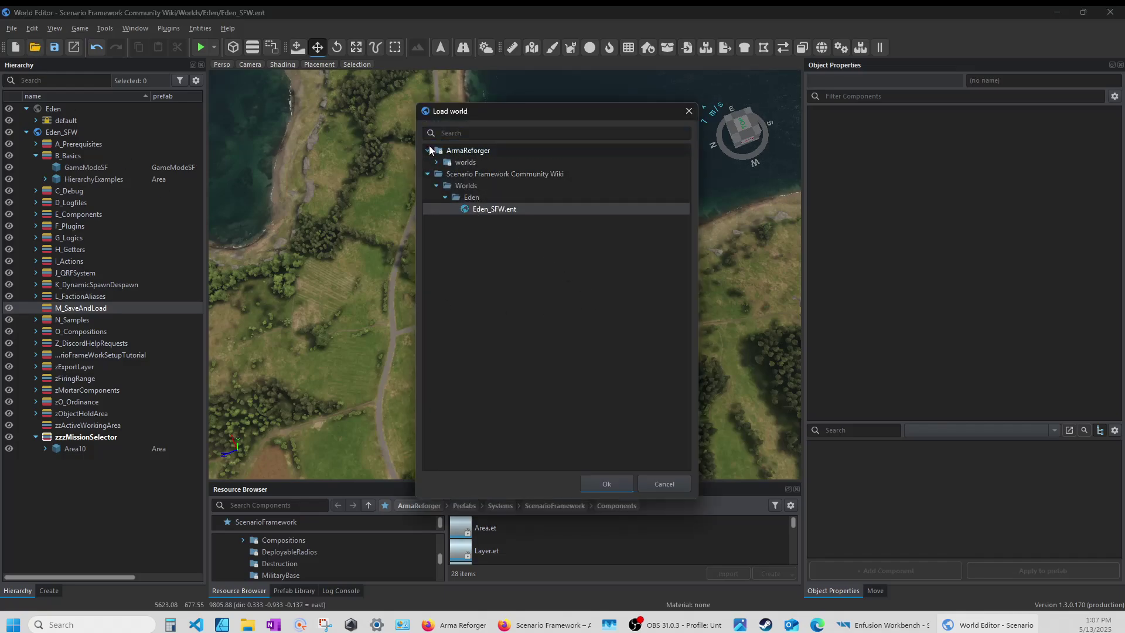
left_click(448, 164)
left_click(435, 162)
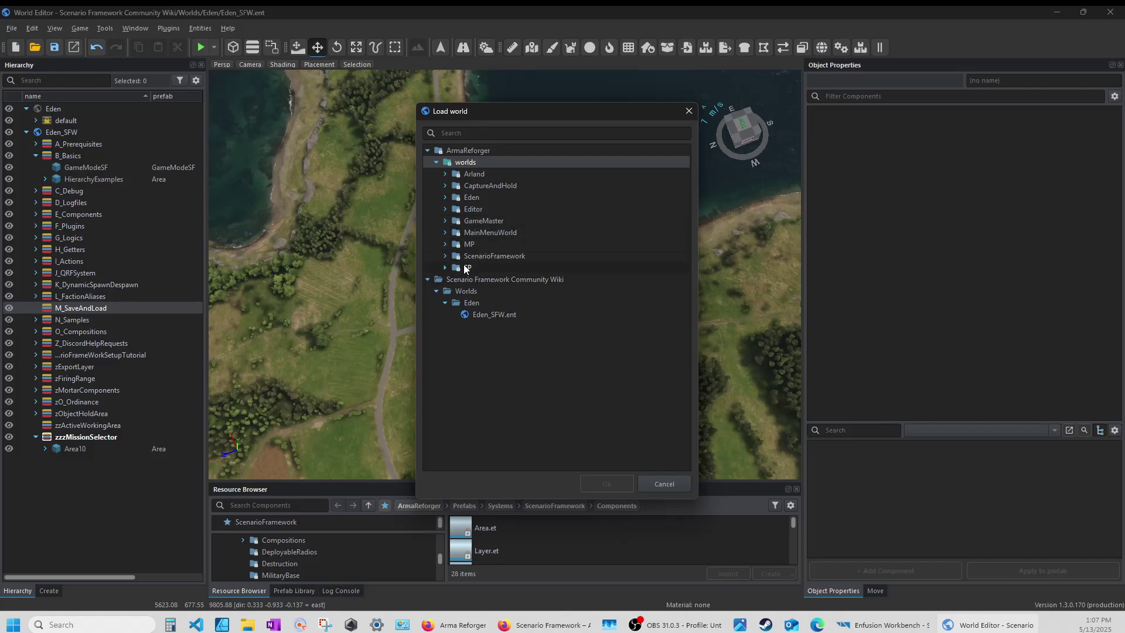
left_click(446, 247)
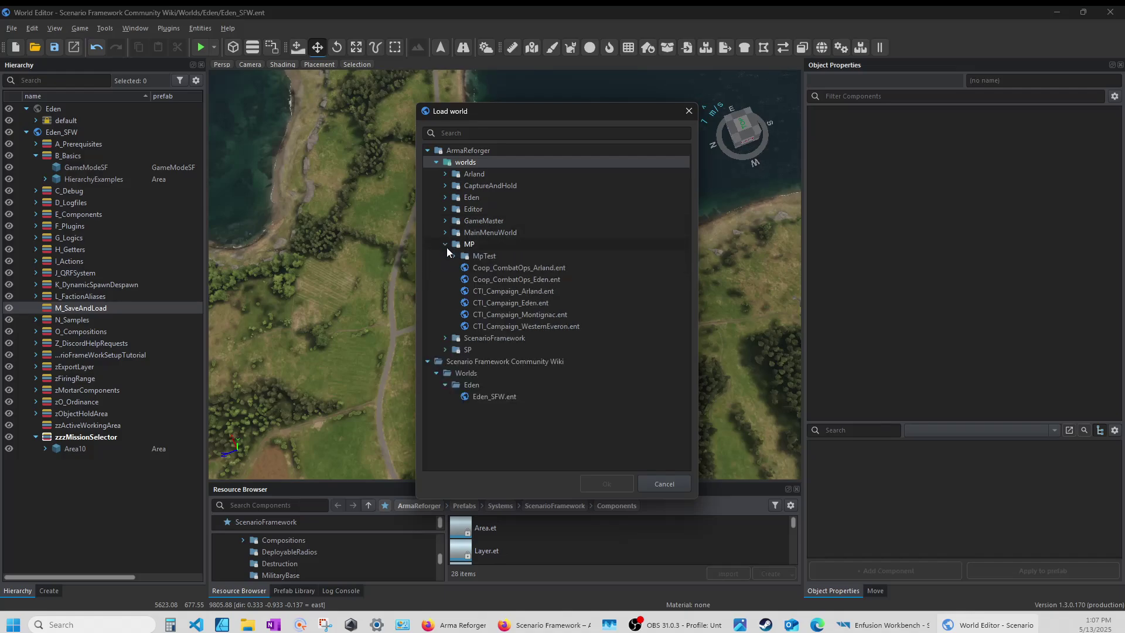
left_click(504, 279)
left_click(502, 269)
left_click(608, 484)
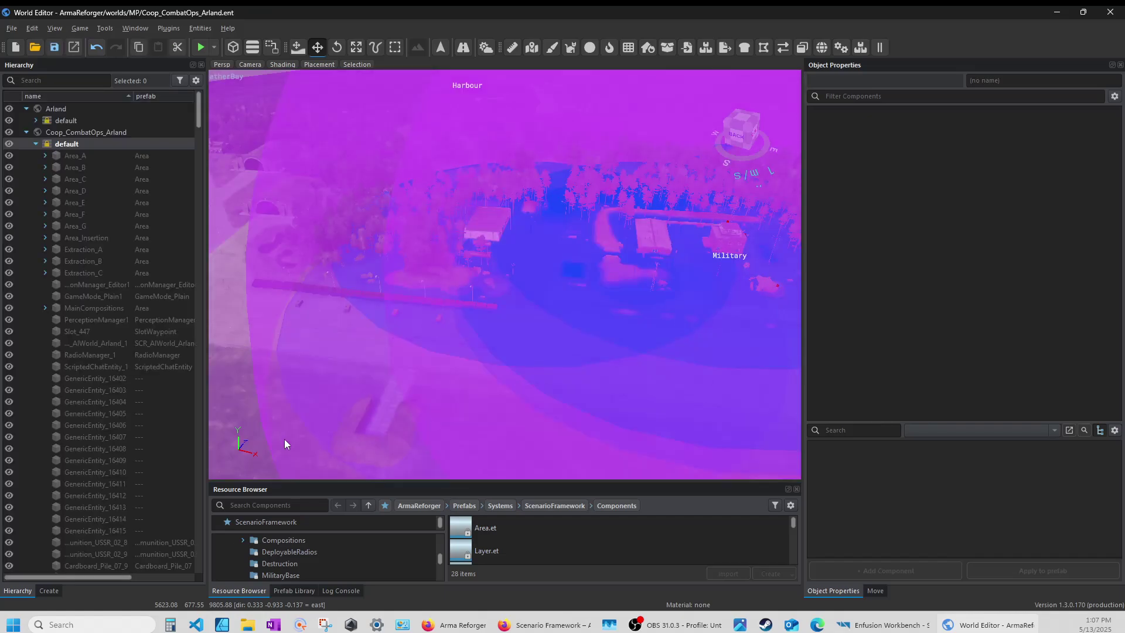
Expand GameMode_Plain1's SCR_SaveLoadComponent Struct to inspect Struct0, SCR_ScenarioFrameworkStruct.
left_click(92, 296)
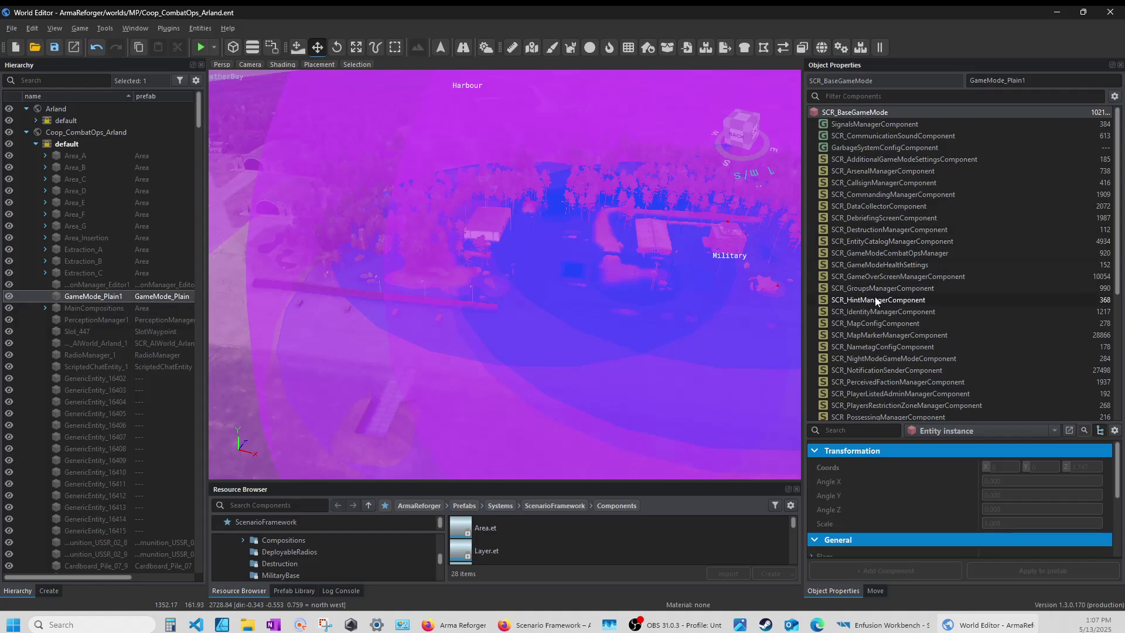
scroll(873, 296, "down", 5)
left_click(853, 323)
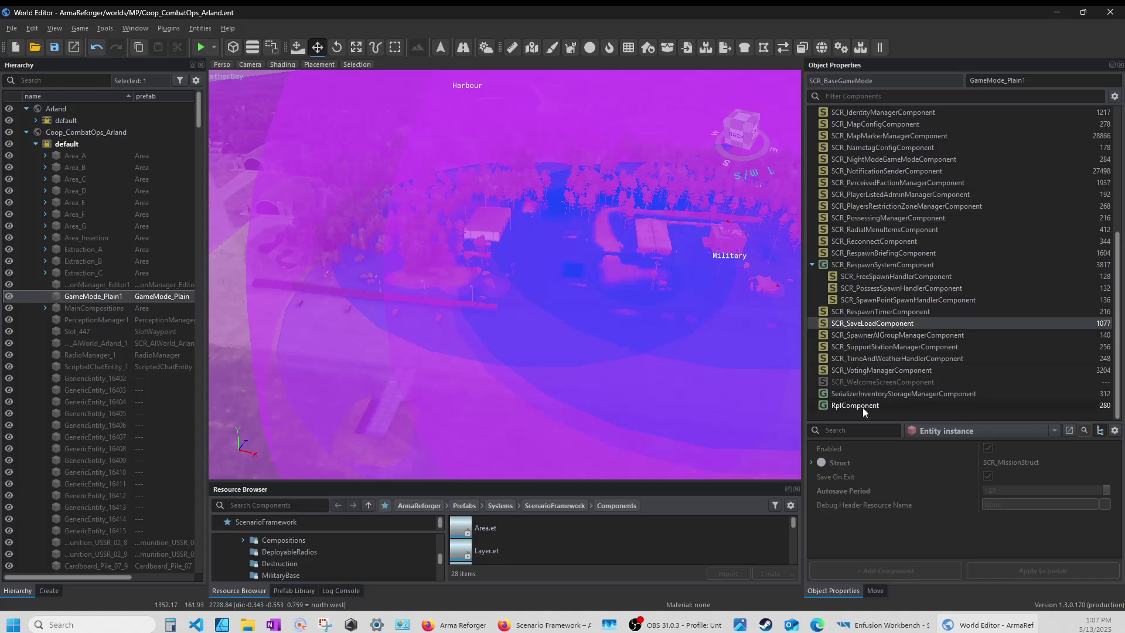
left_click_drag(905, 422, 907, 359)
left_click(811, 397)
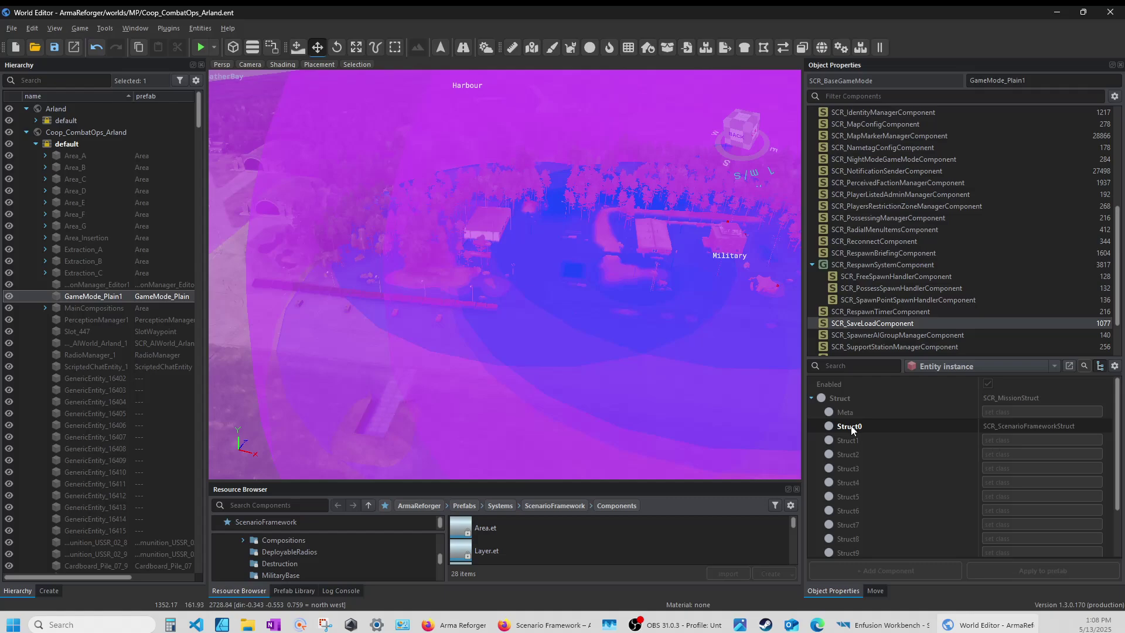
mouse_move(852, 430)
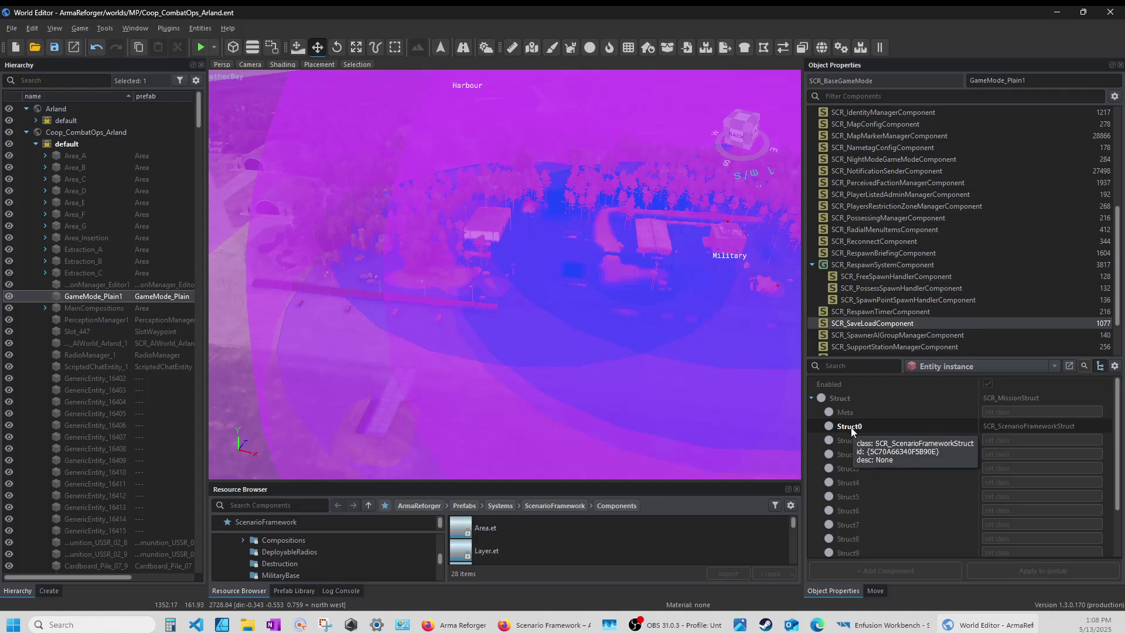
left_click(851, 427)
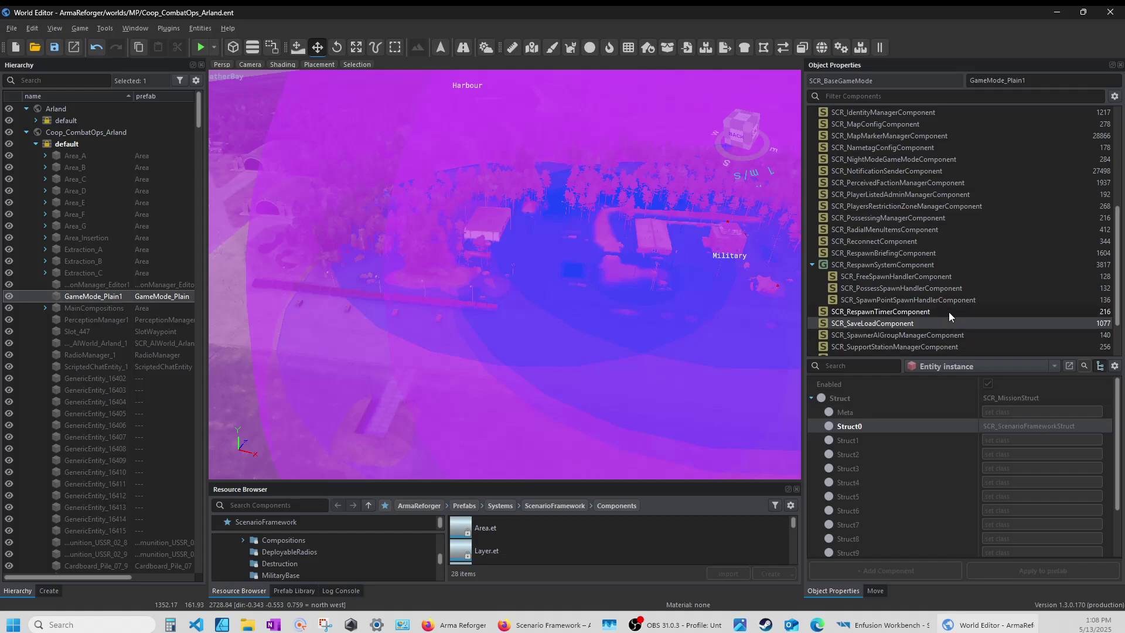
Load Eden_SFW from Scenario Framework Community Wiki > Worlds > Eden.
left_click(38, 48)
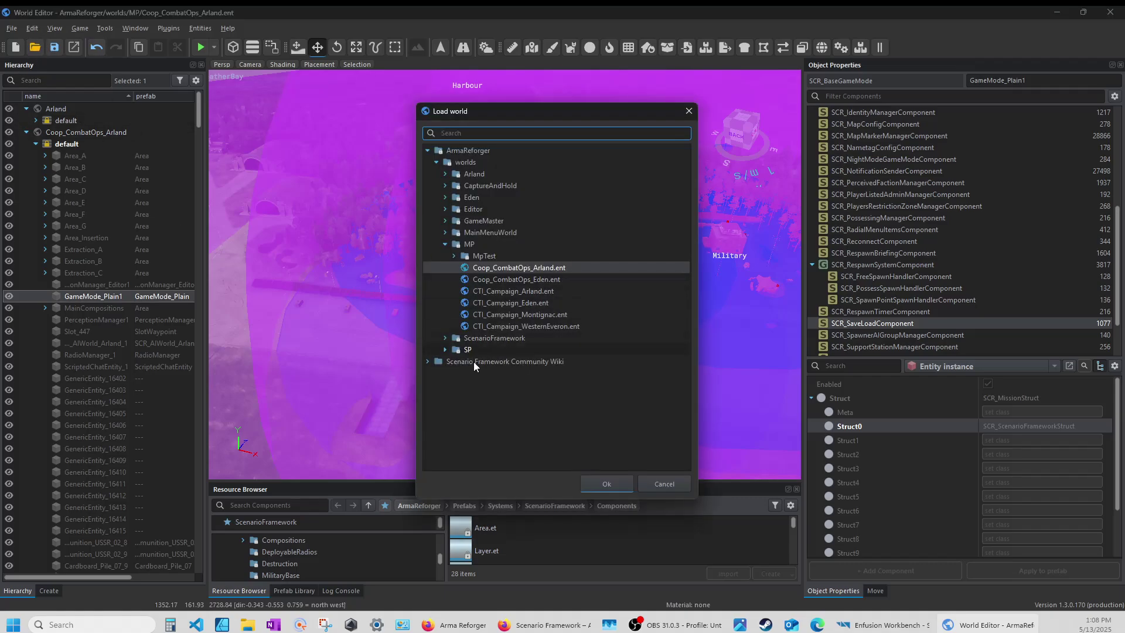
left_click(426, 361)
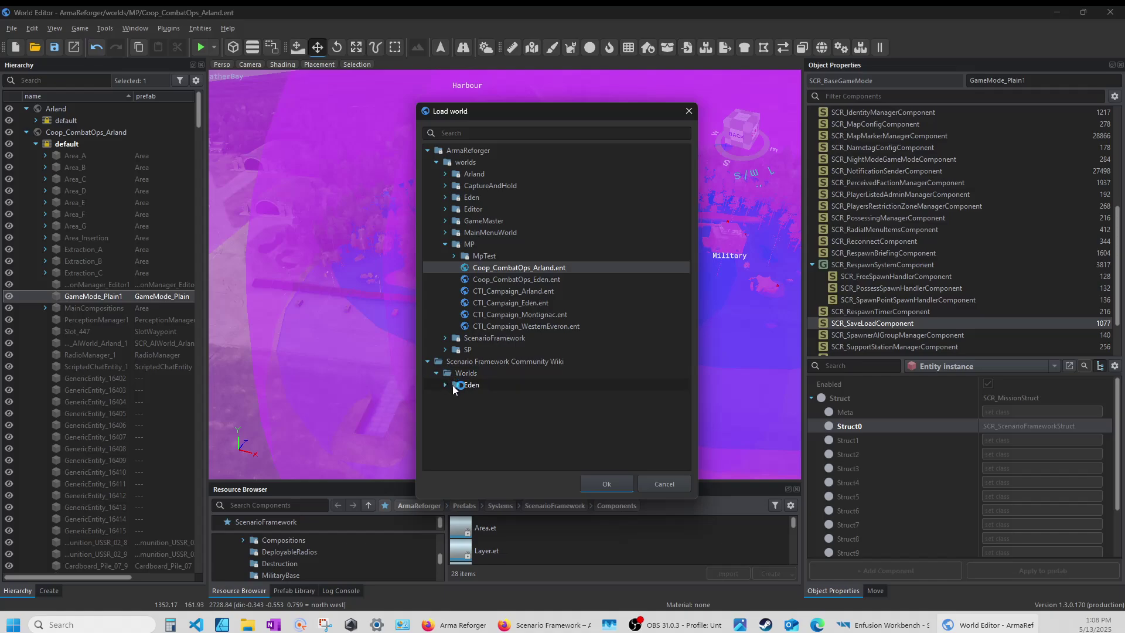
double_click(453, 388)
left_click(492, 397)
left_click(607, 484)
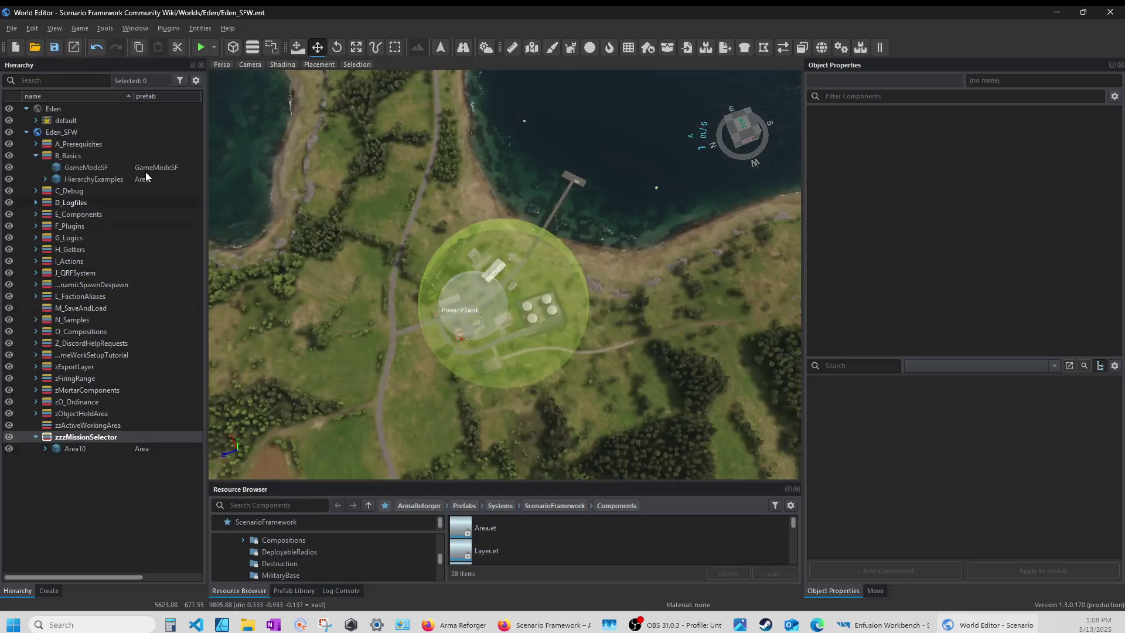
Add SCR_SaveLoadComponent to GameModeSF.
left_click(86, 167)
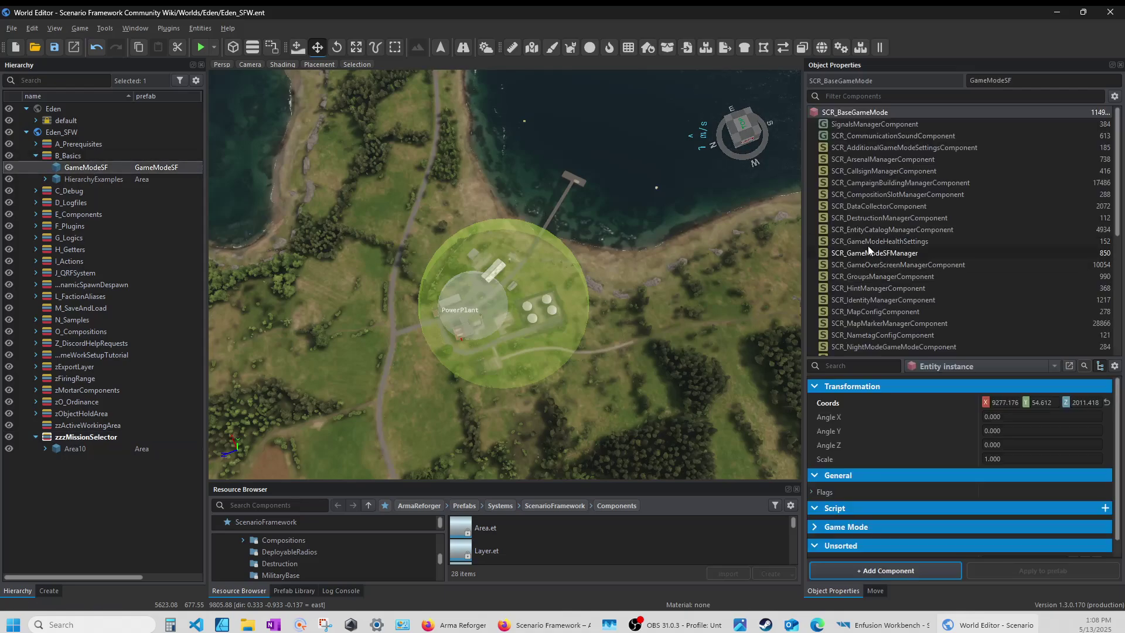
scroll(871, 275, "down", 6)
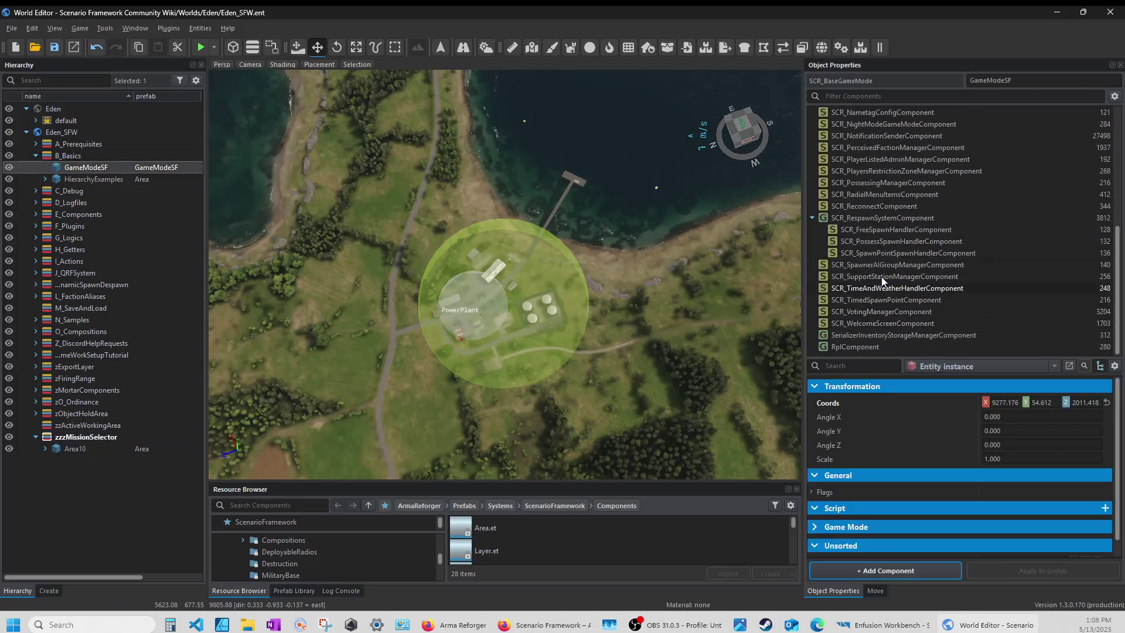
left_click(870, 572)
type("save")
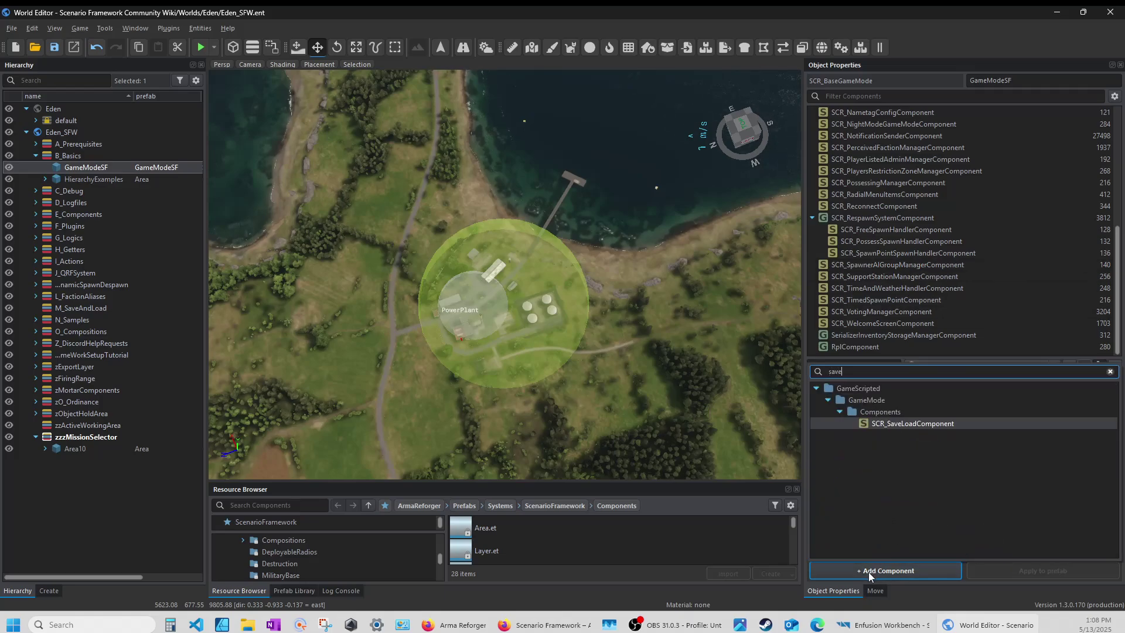
double_click(873, 423)
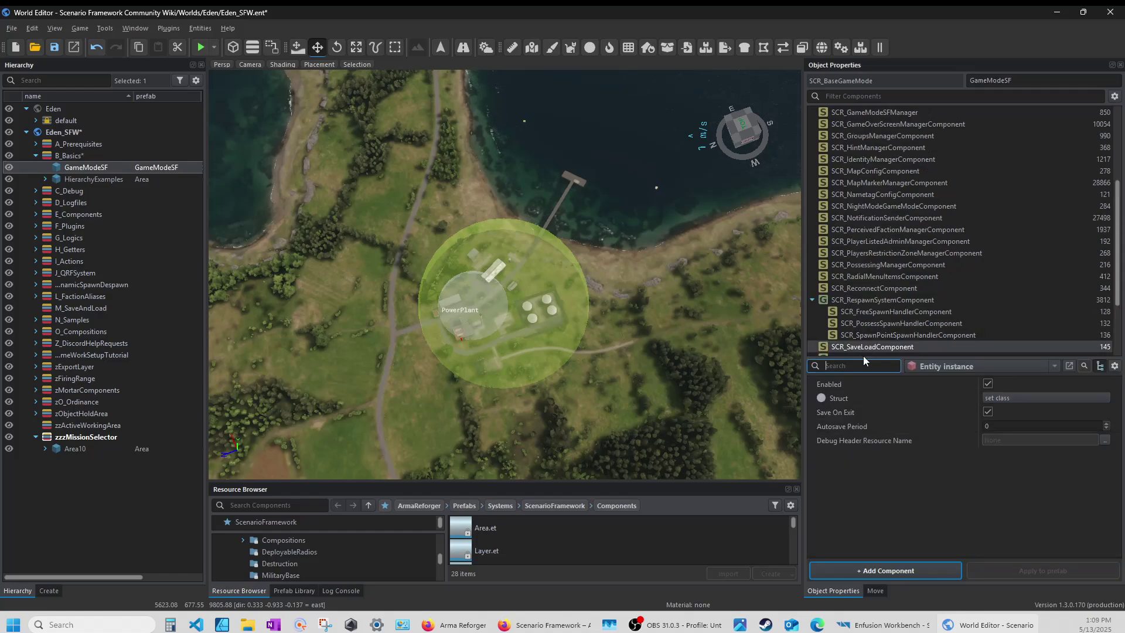
Set the component's Struct to SCR_MissionStruct with Struct0 SCR_ScenarioFrameworkStruct.
left_click(996, 398)
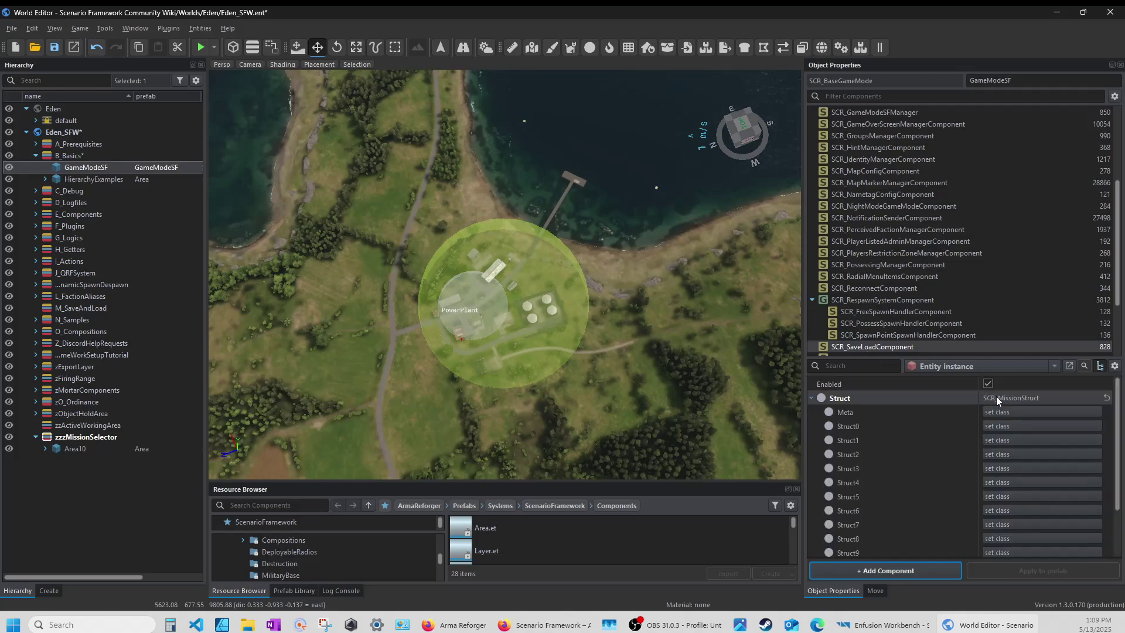
left_click(990, 425)
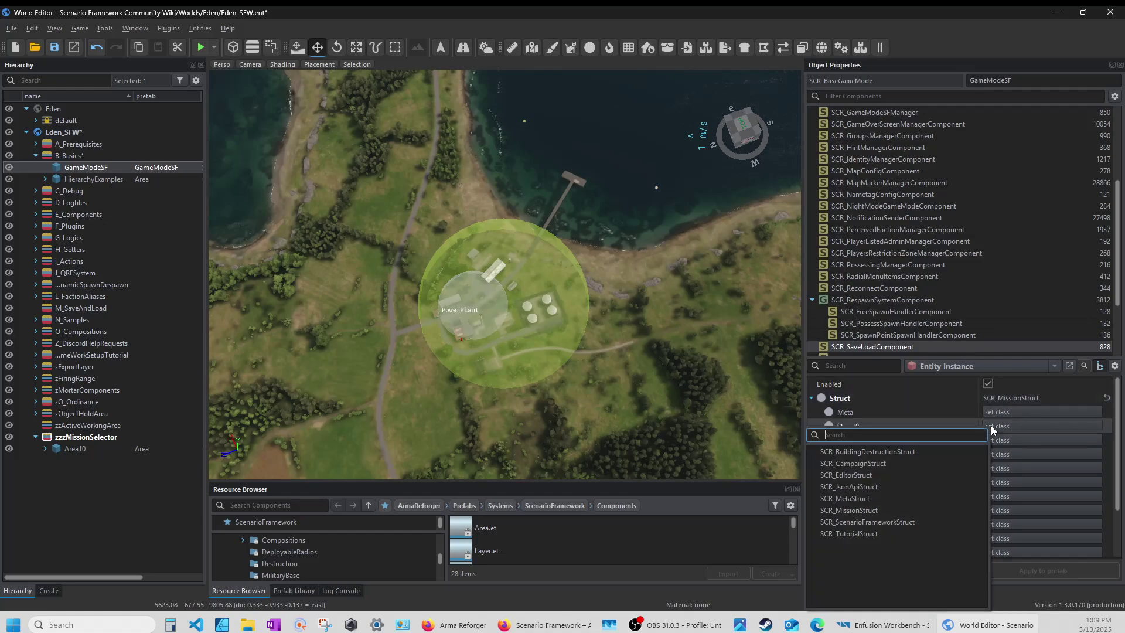
left_click(867, 522)
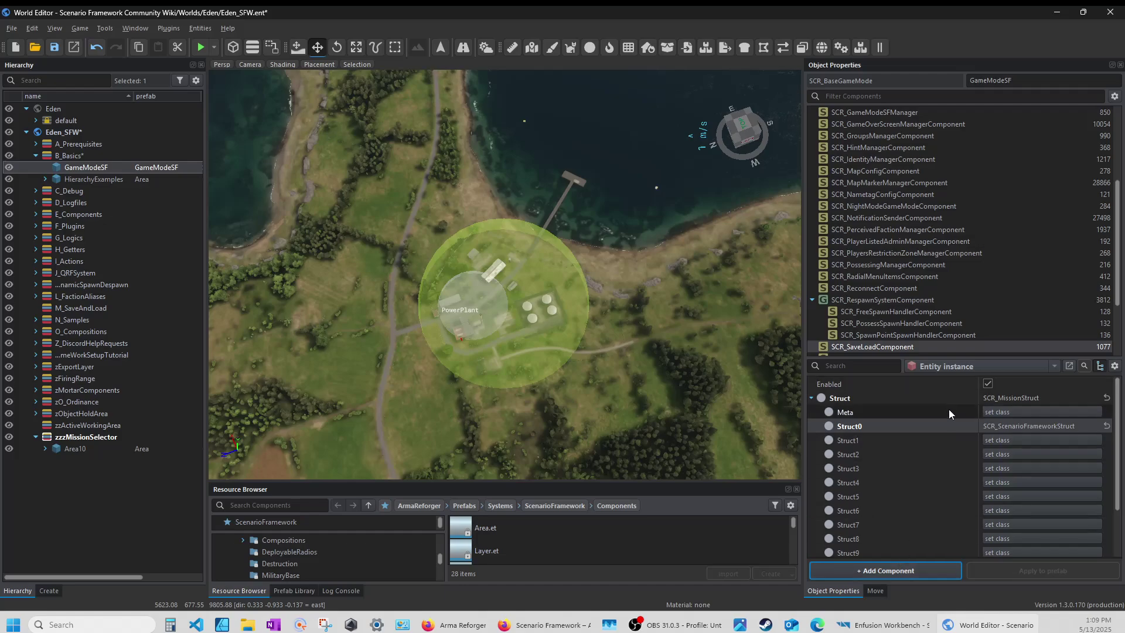
Set Autosave Period to 120 and save the Eden_SFW world.
scroll(910, 423, "down", 2)
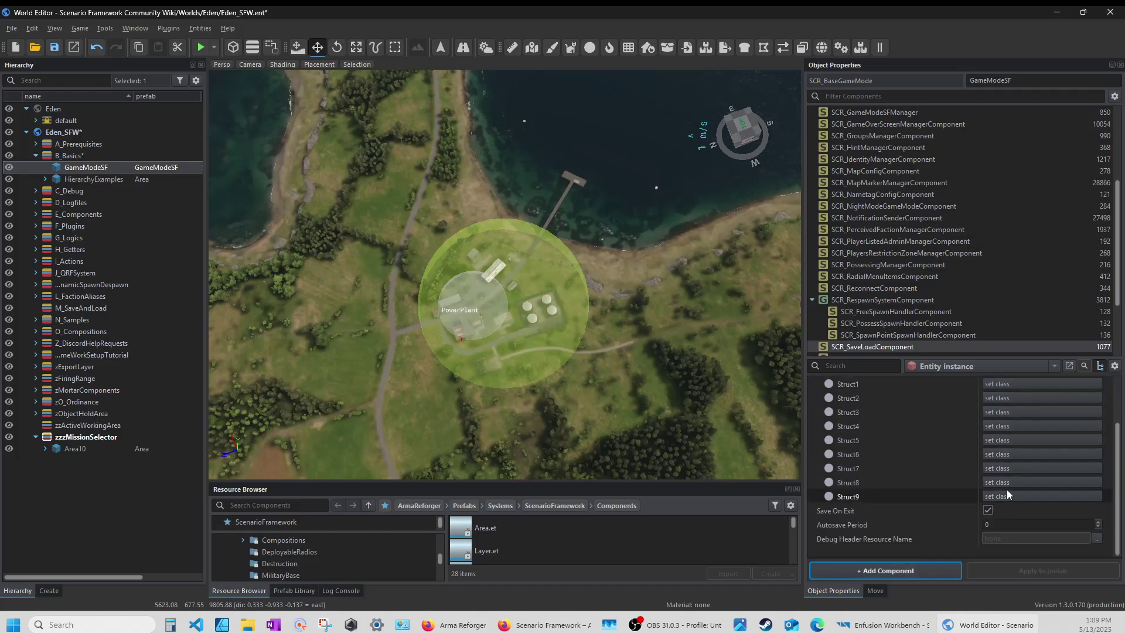
left_click(990, 526)
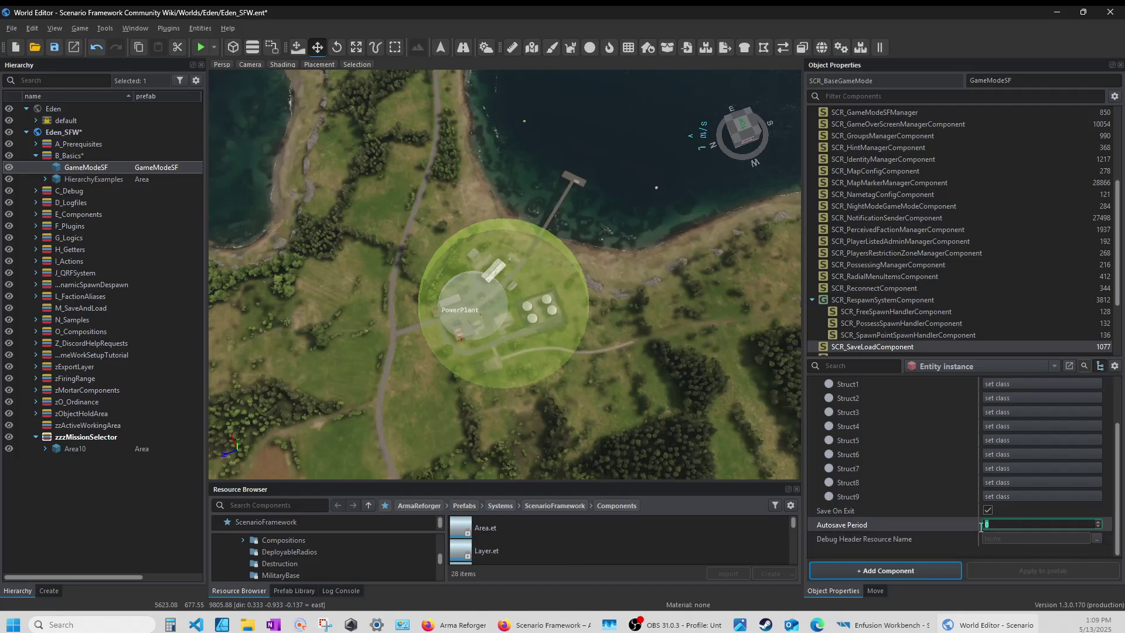
type("12")
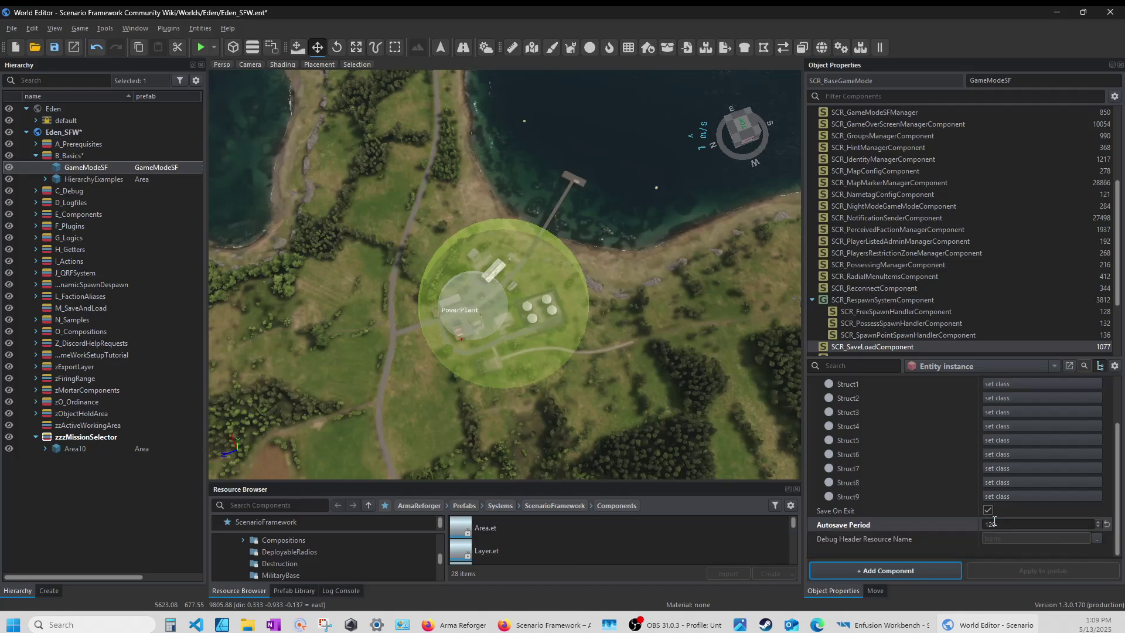
type("0")
key("Return")
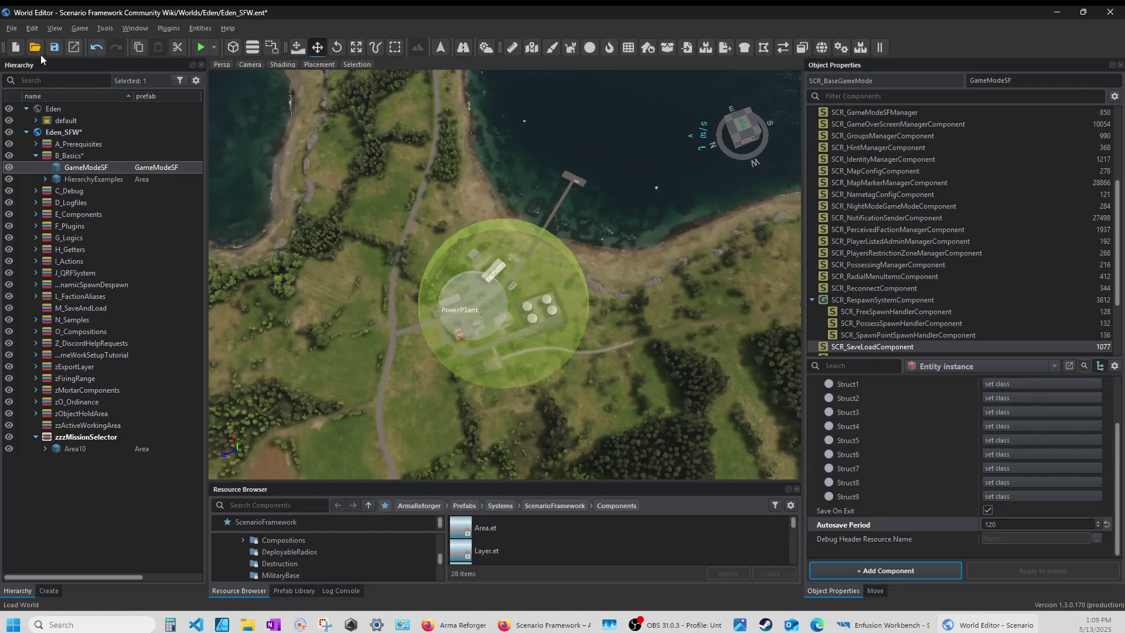
key("ctrl+s")
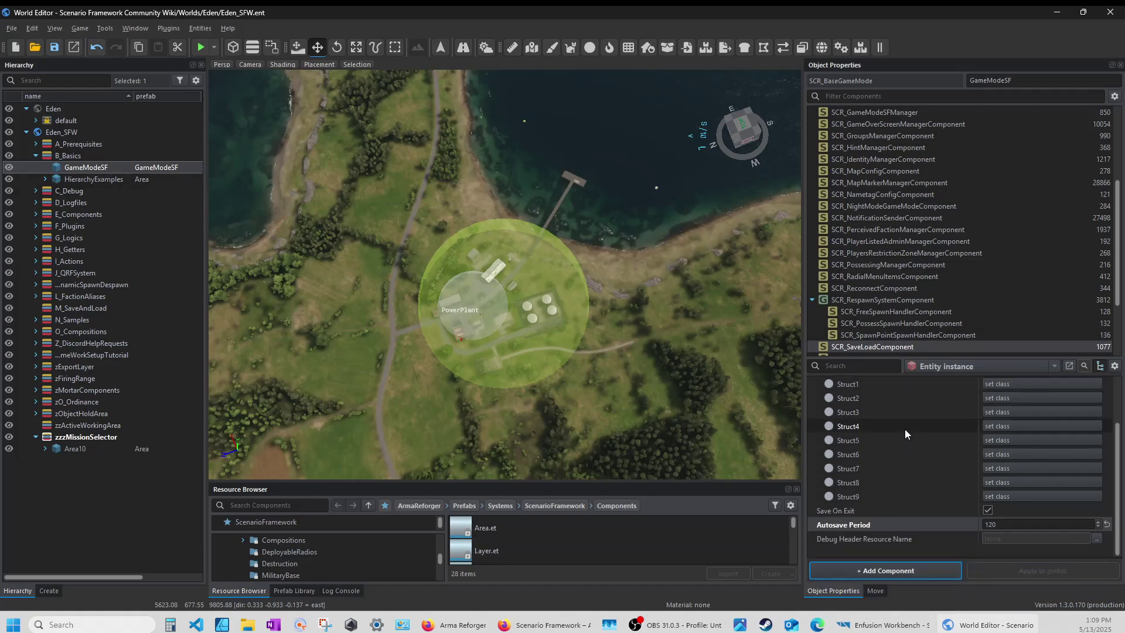
left_click(878, 556)
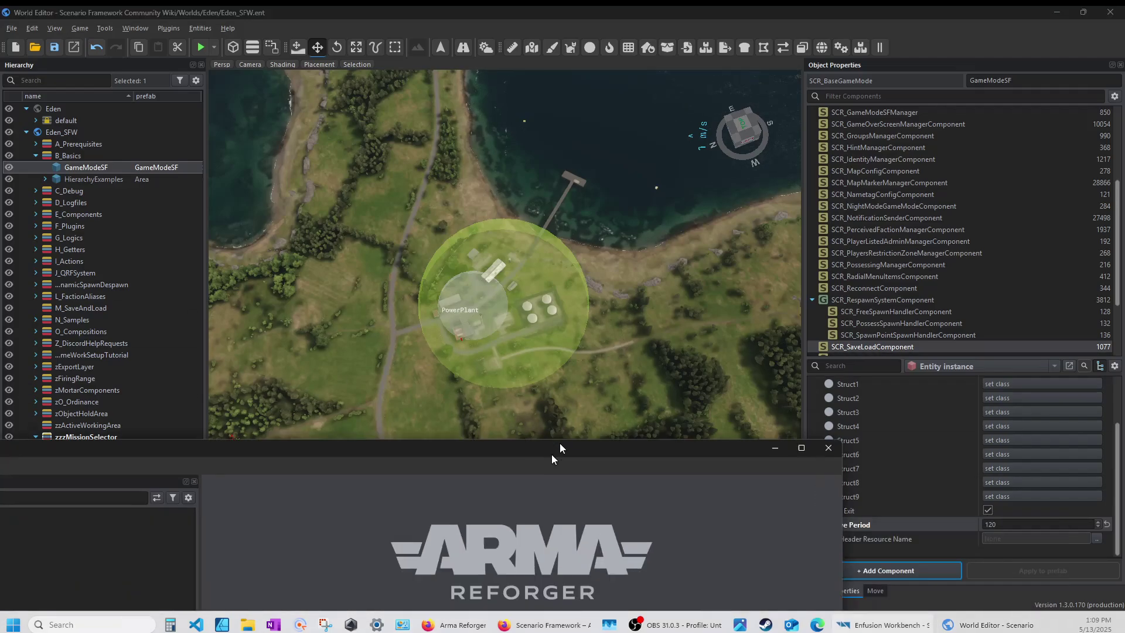
Maximize Workbench and open Eden_SFW.conf from the Missions folder in the config editor.
left_click_drag(569, 430, 687, 7)
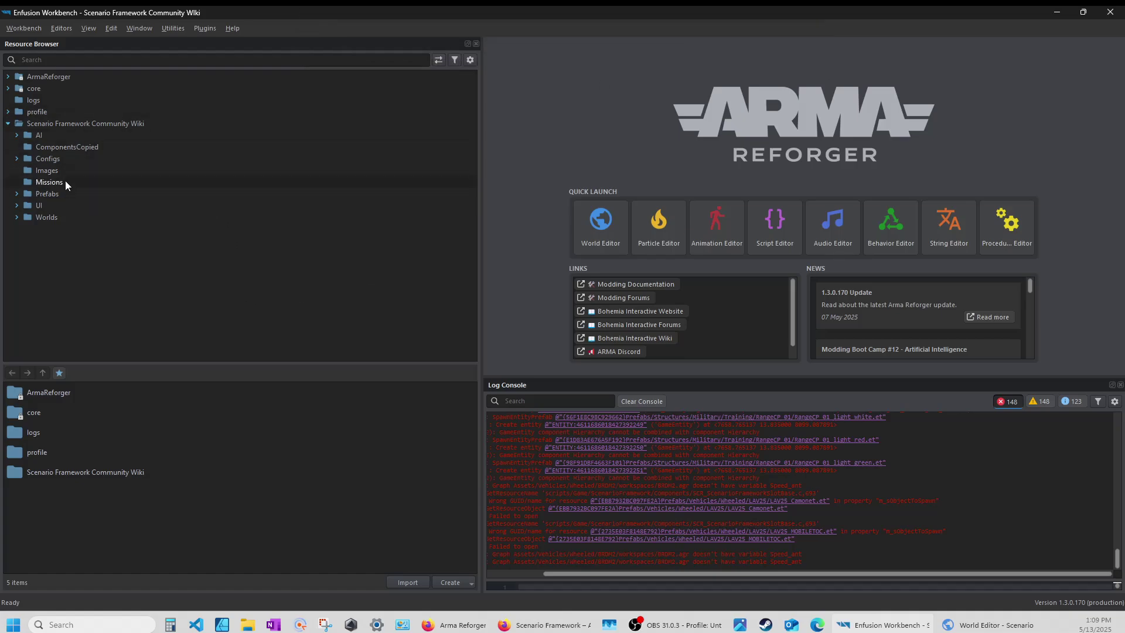
left_click(50, 183)
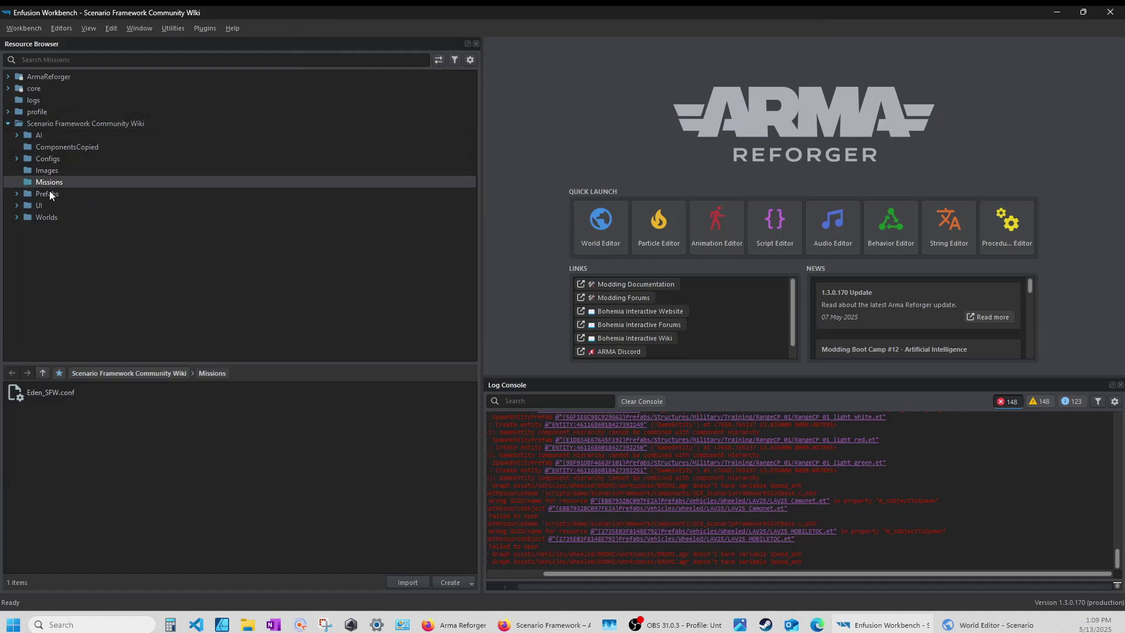
double_click(49, 391)
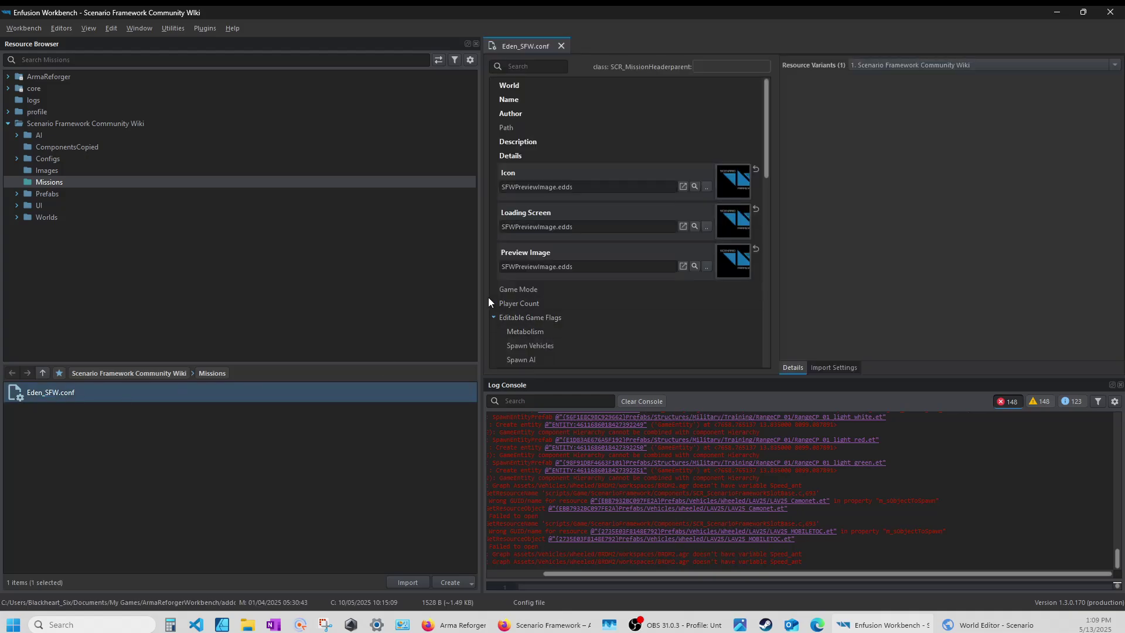
left_click_drag(482, 300, 198, 287)
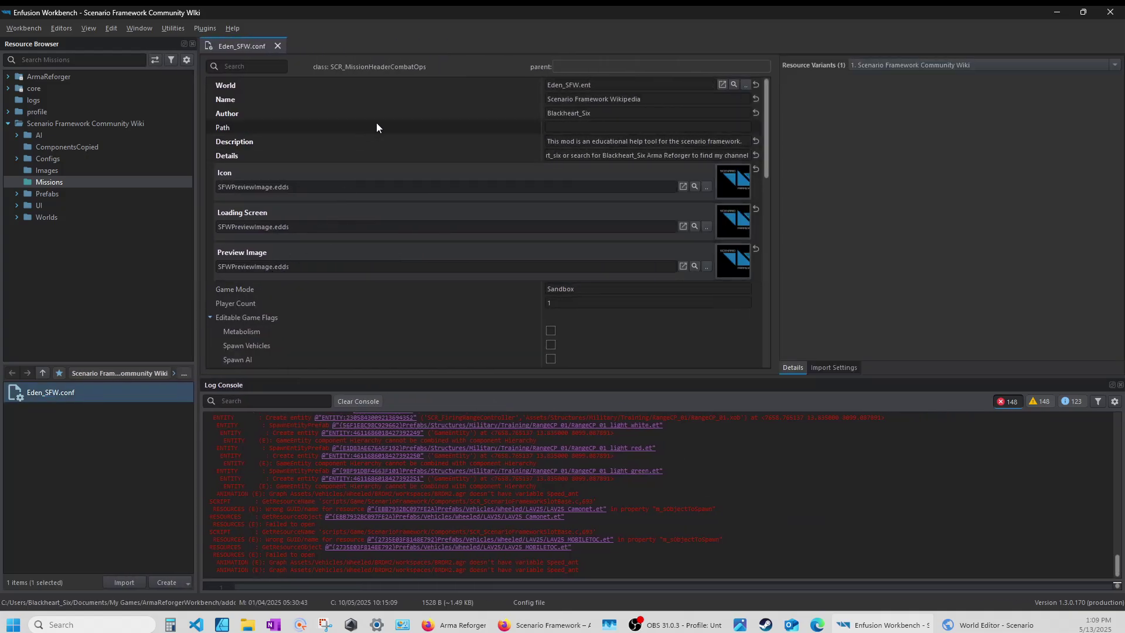
scroll(307, 247, "down", 8)
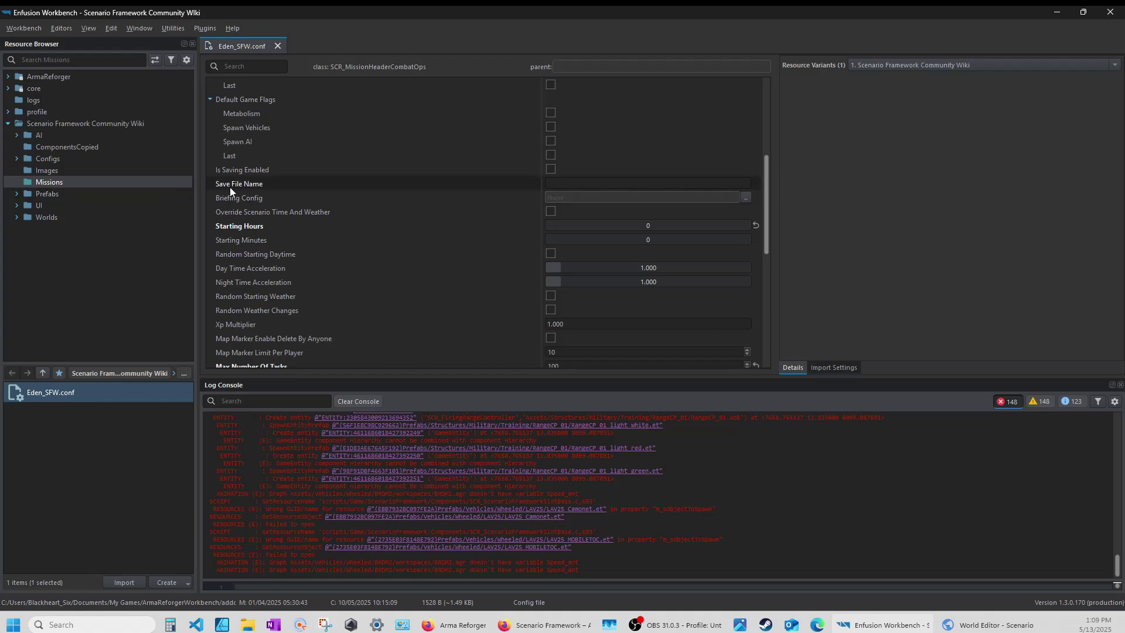
Tick Is Saving Enabled and enter Eden_SFWSave as the Save File Name.
mouse_move(231, 173)
left_click(551, 168)
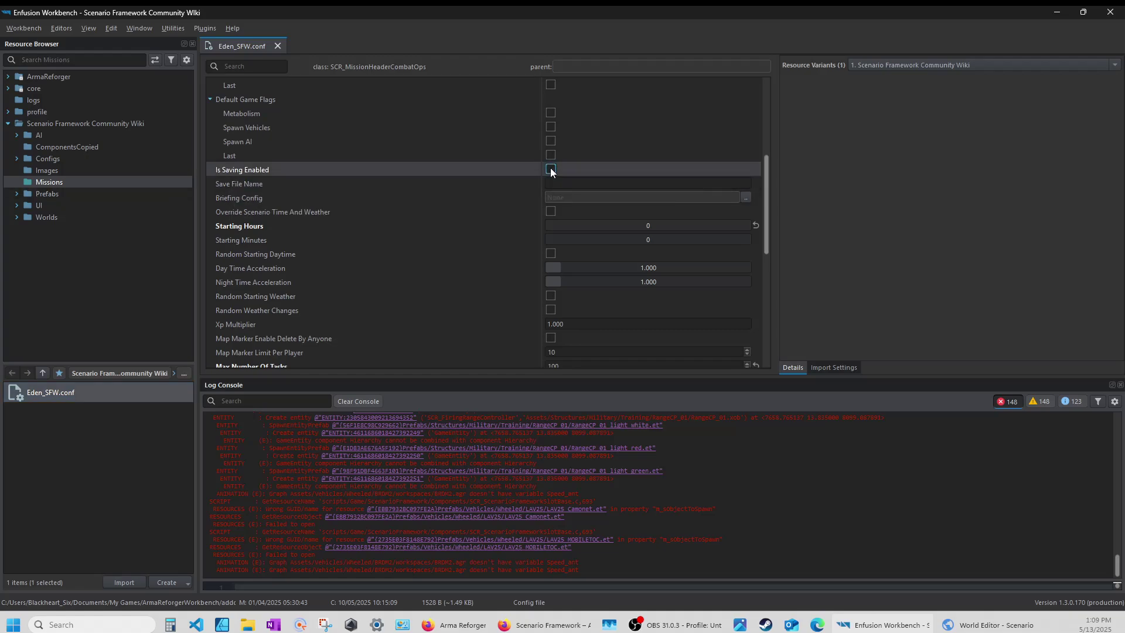
left_click(559, 182)
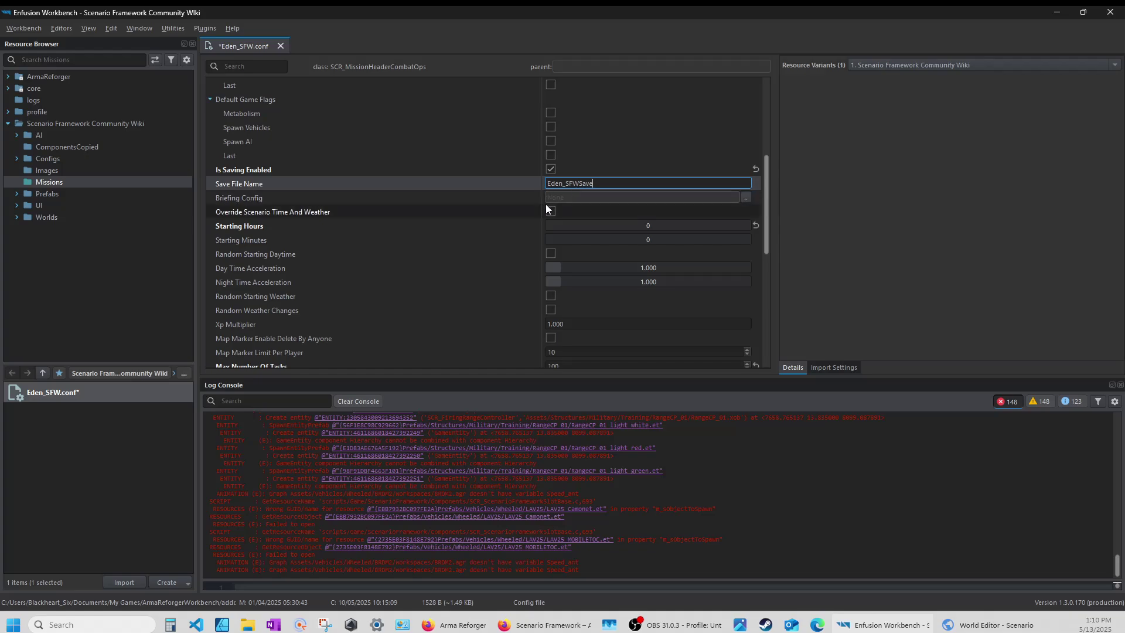
left_click(483, 188)
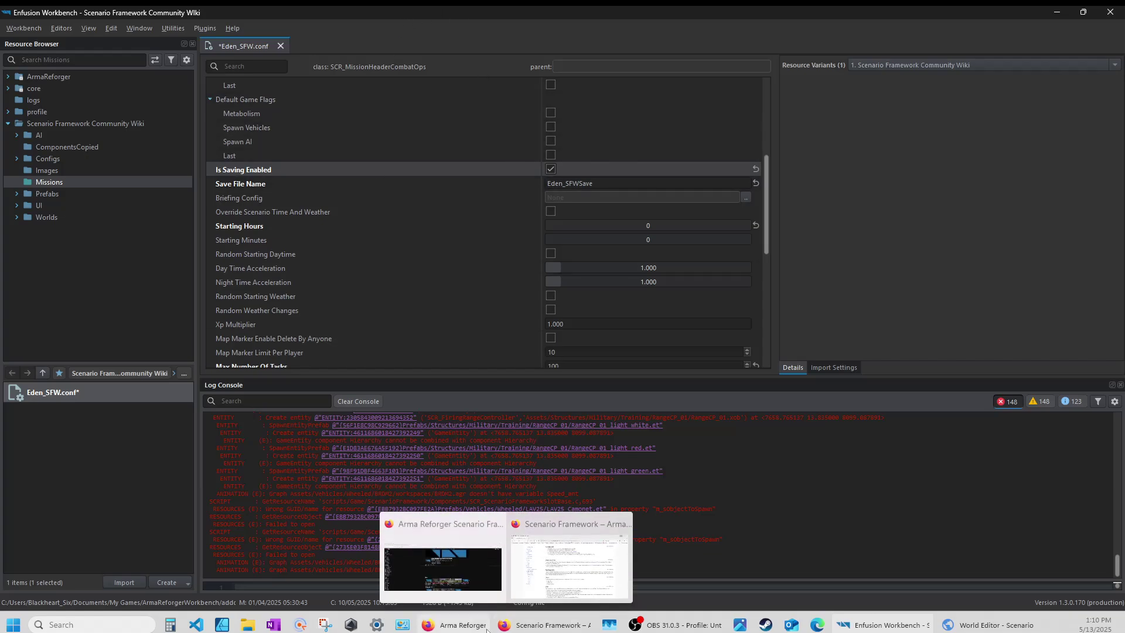
Open the Startup Parameters wiki page from the ArmA Reforger bookmarks at its Hosting section.
left_click(533, 625)
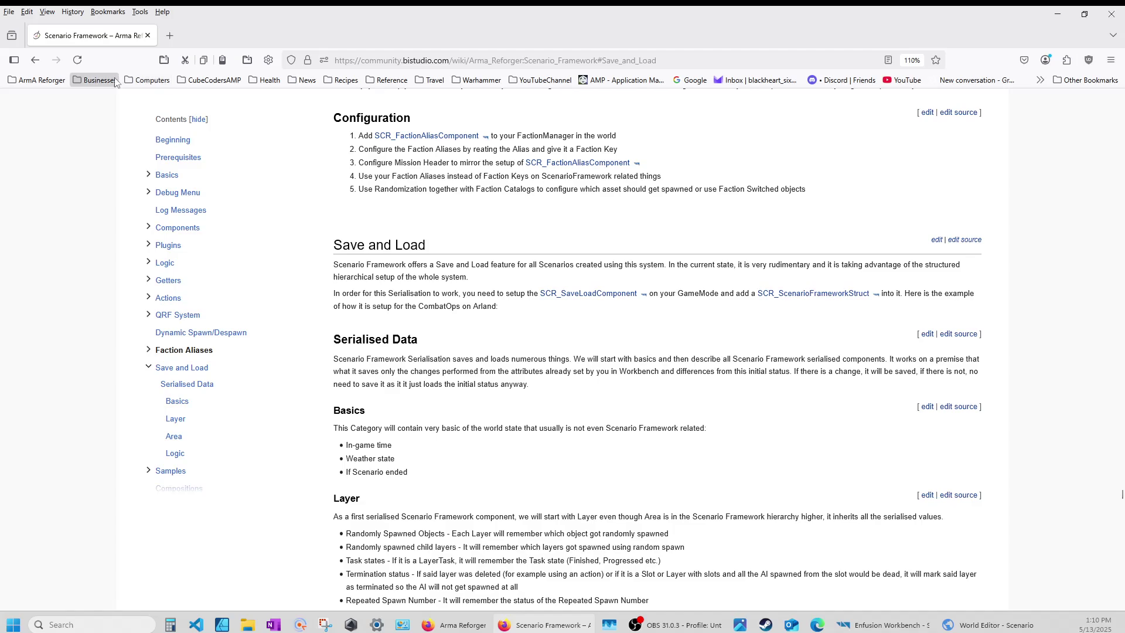
left_click(39, 81)
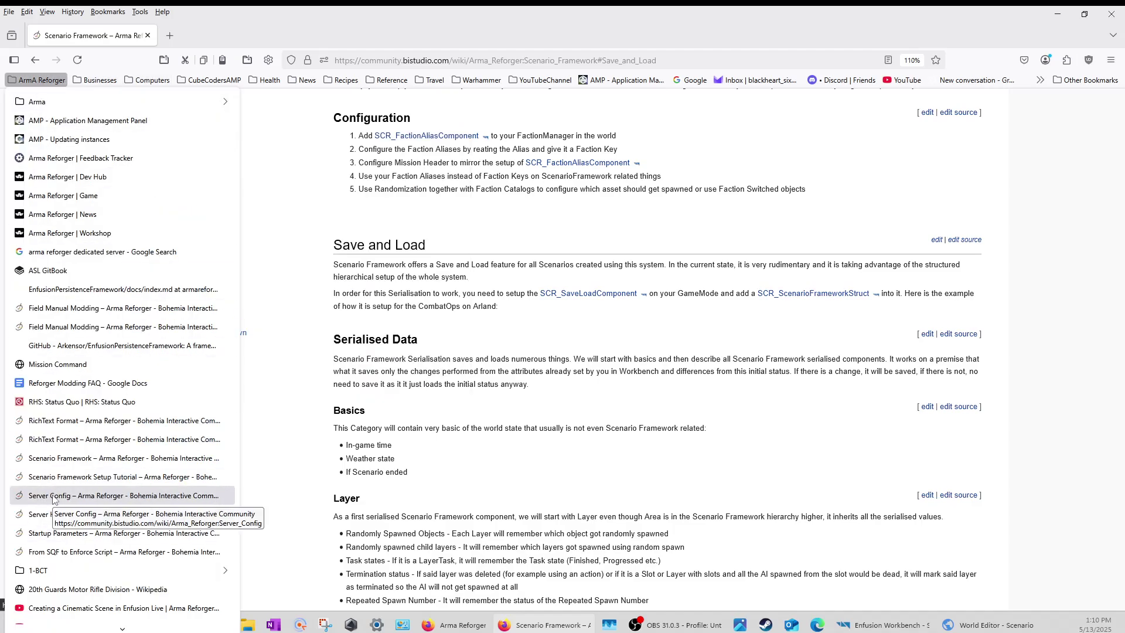
left_click(59, 533)
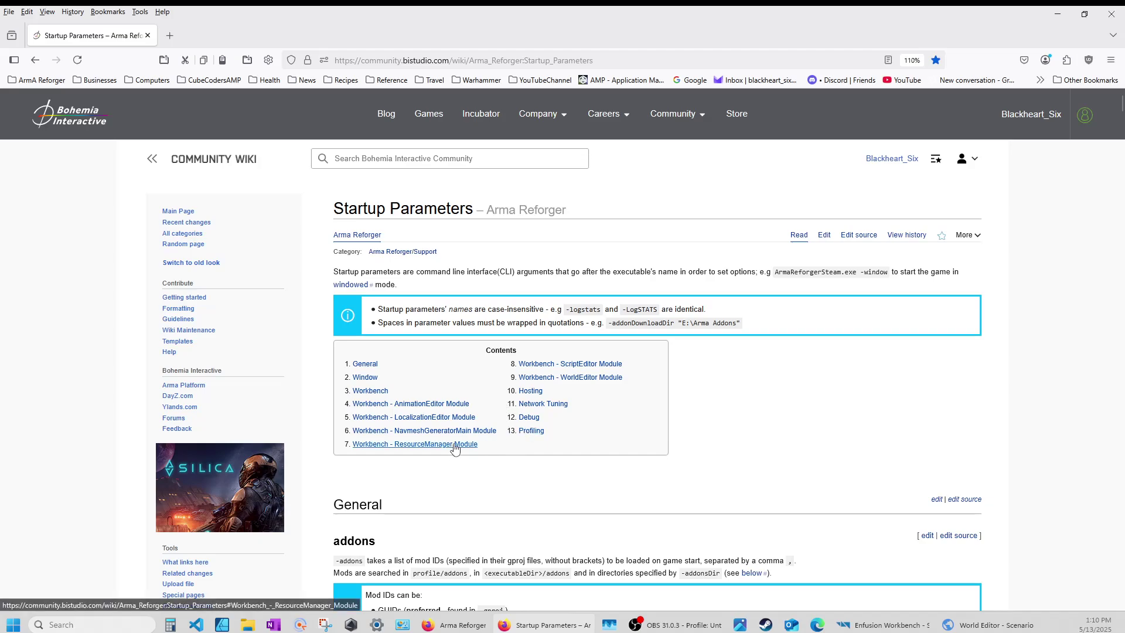
left_click(522, 392)
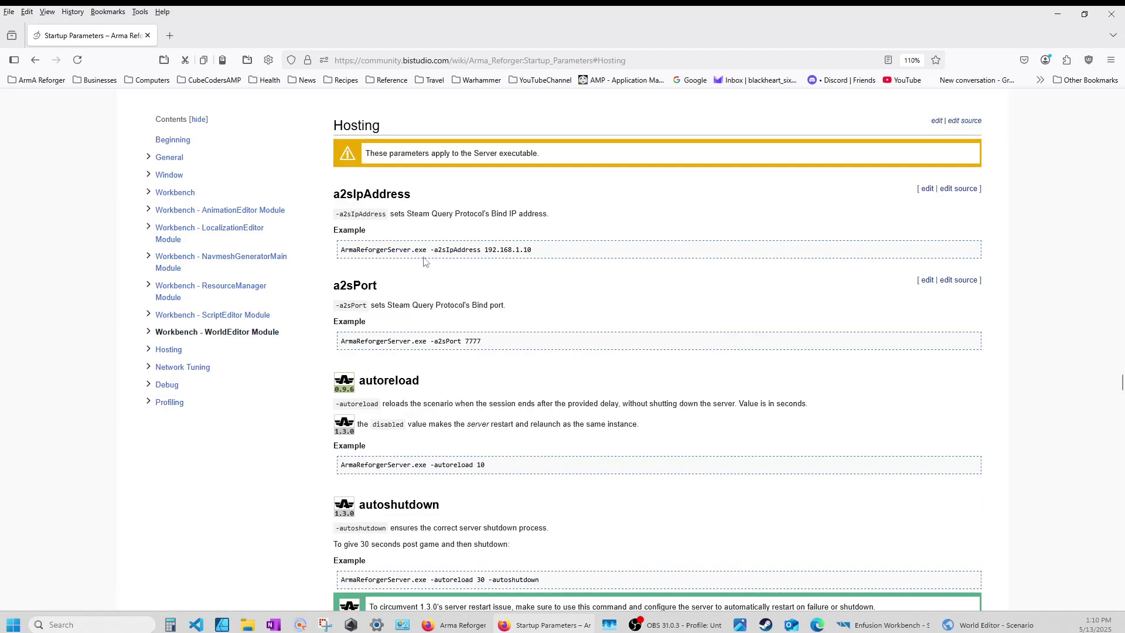
scroll(480, 364, "down", 4)
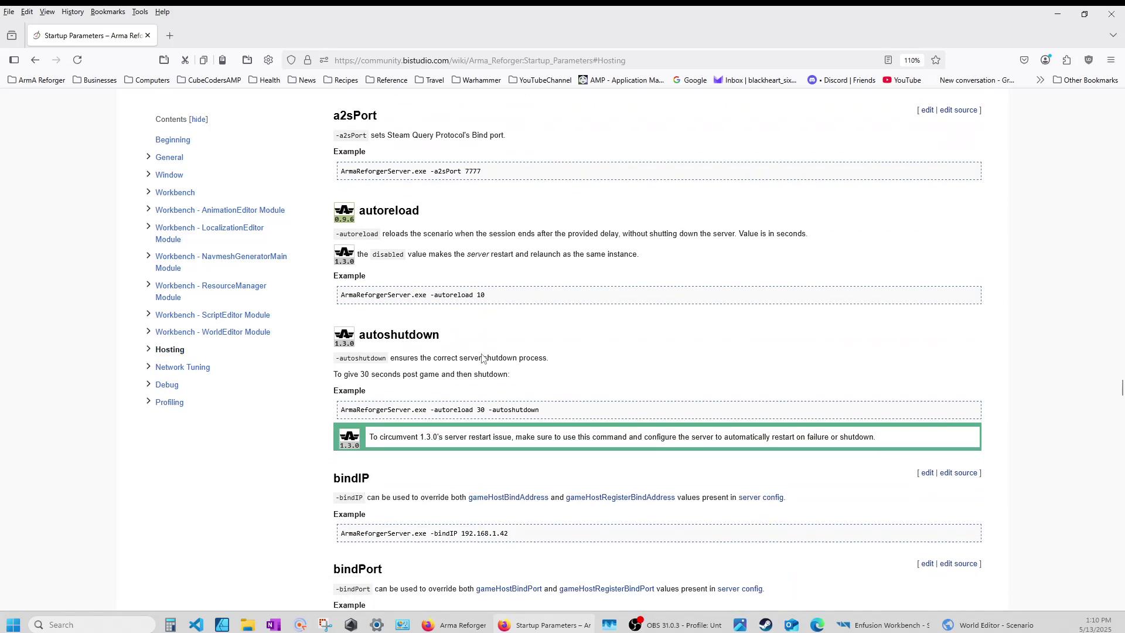
scroll(483, 358, "down", 10)
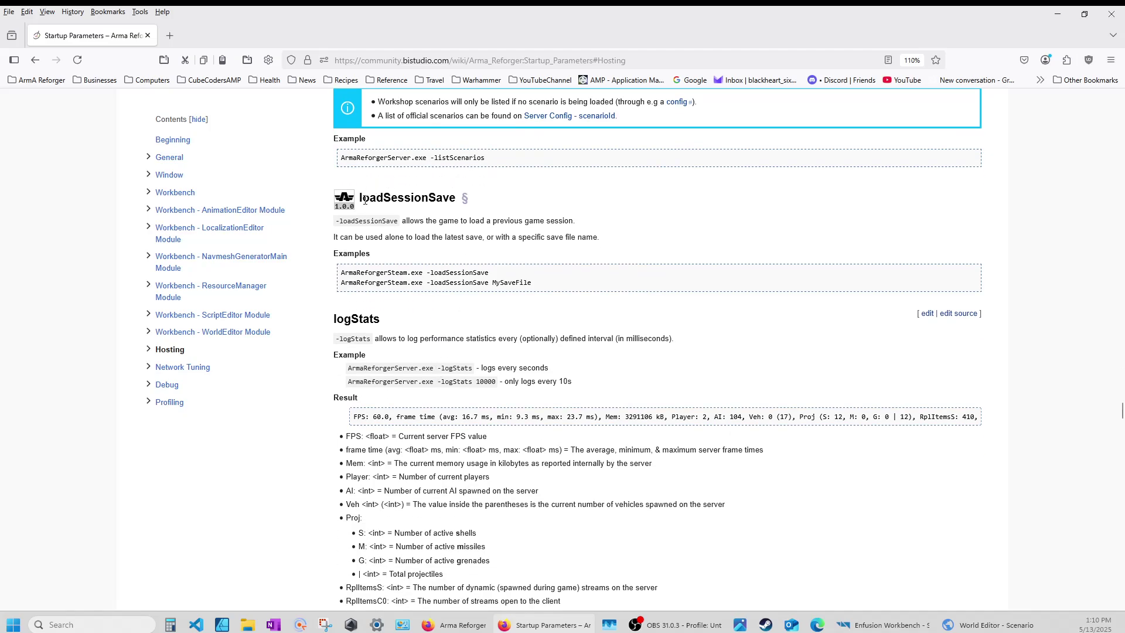
Select the loadSessionSave parameter and its MySaveFile example, then return to Save File Name.
left_click_drag(457, 198, 358, 198)
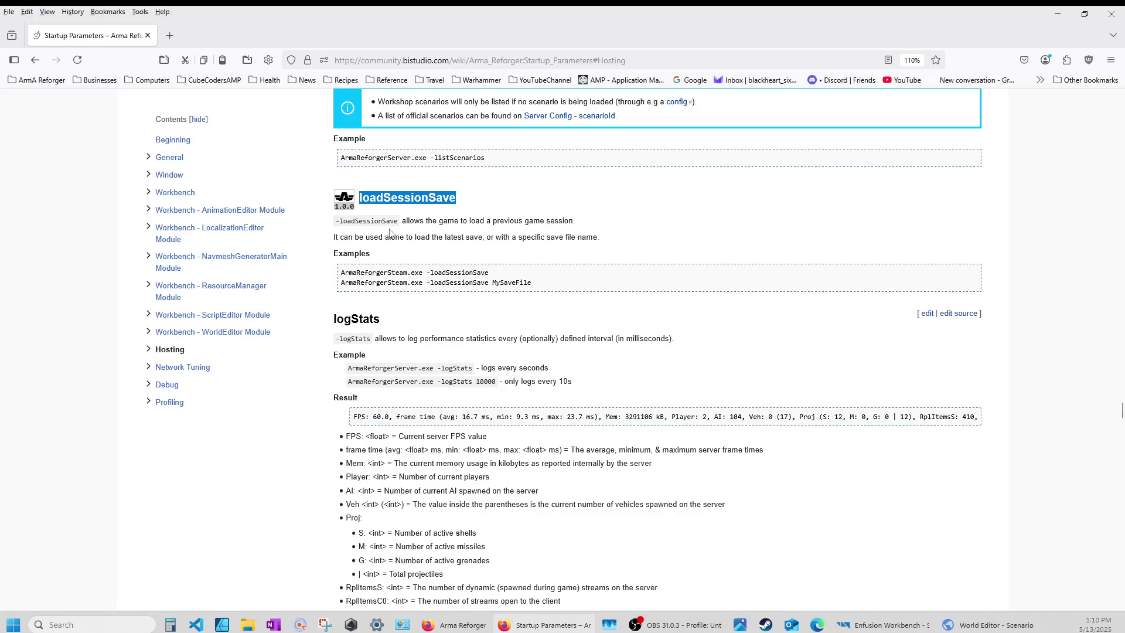
left_click_drag(399, 221, 344, 221)
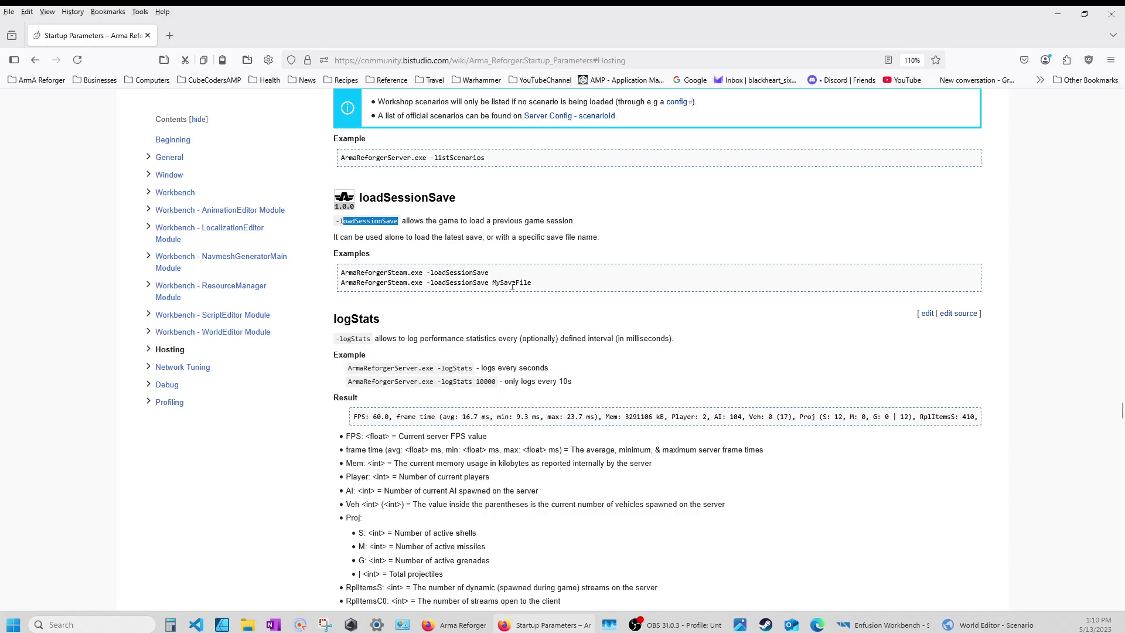
left_click(537, 283)
left_click_drag(529, 284, 493, 283)
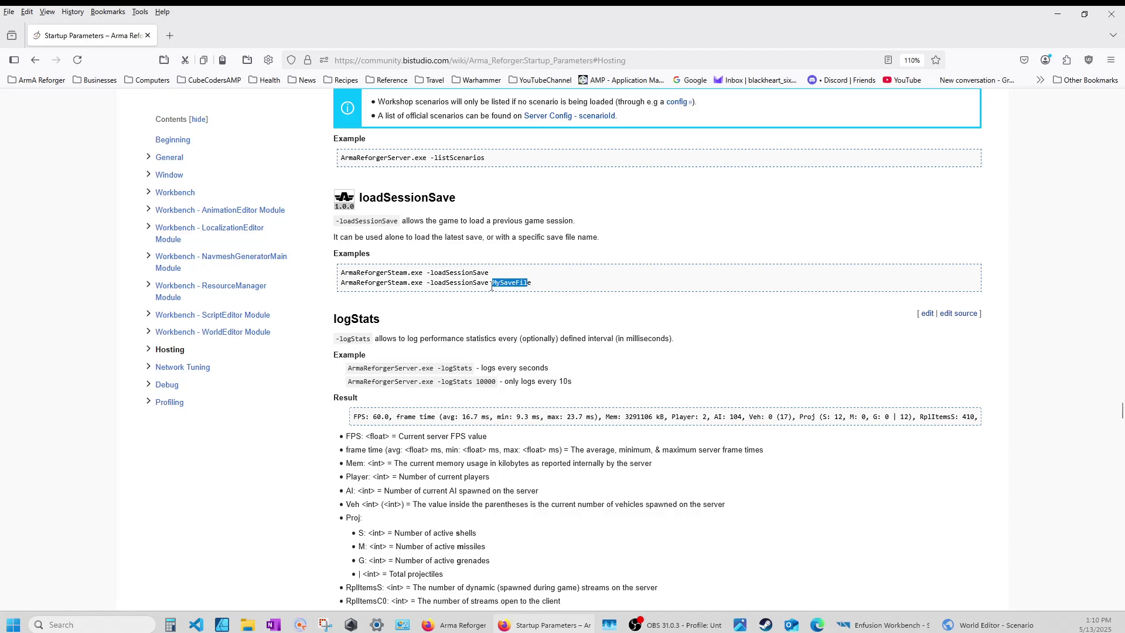
left_click(1057, 16)
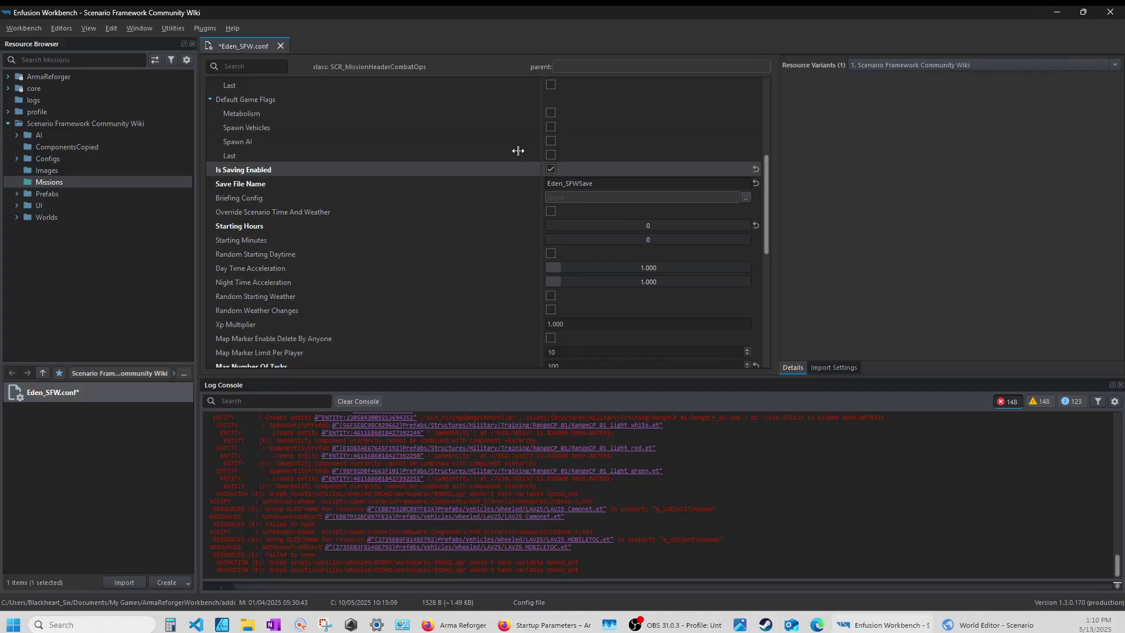
left_click(598, 183)
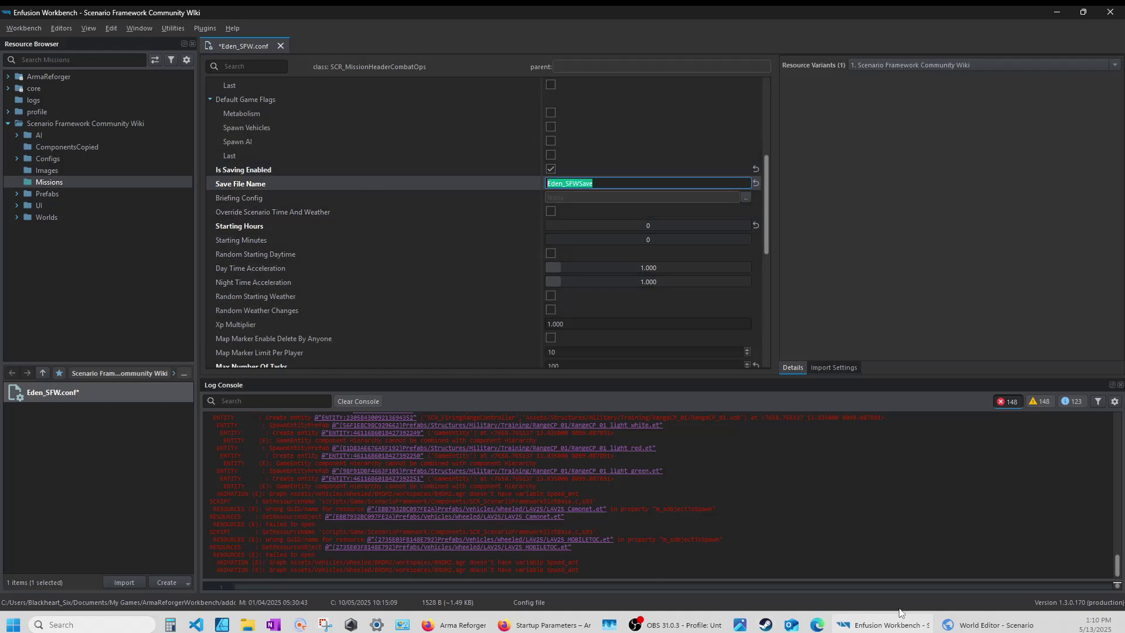
Select the MySaveFile example name, then return to Workbench's Save File Name field.
left_click(559, 557)
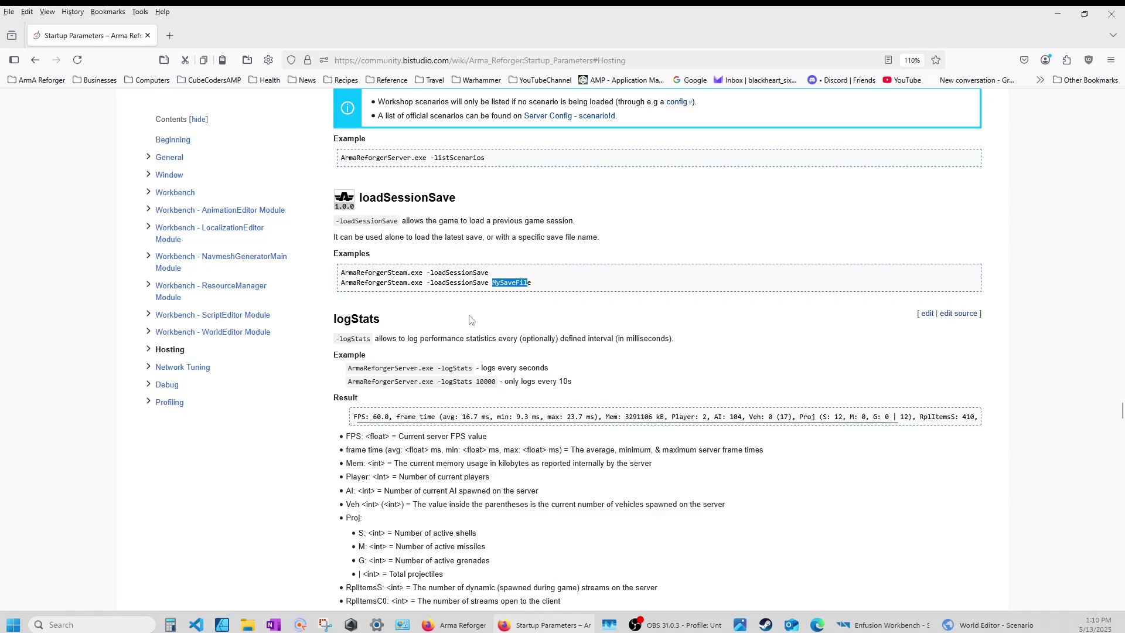
left_click(537, 285)
double_click(511, 285)
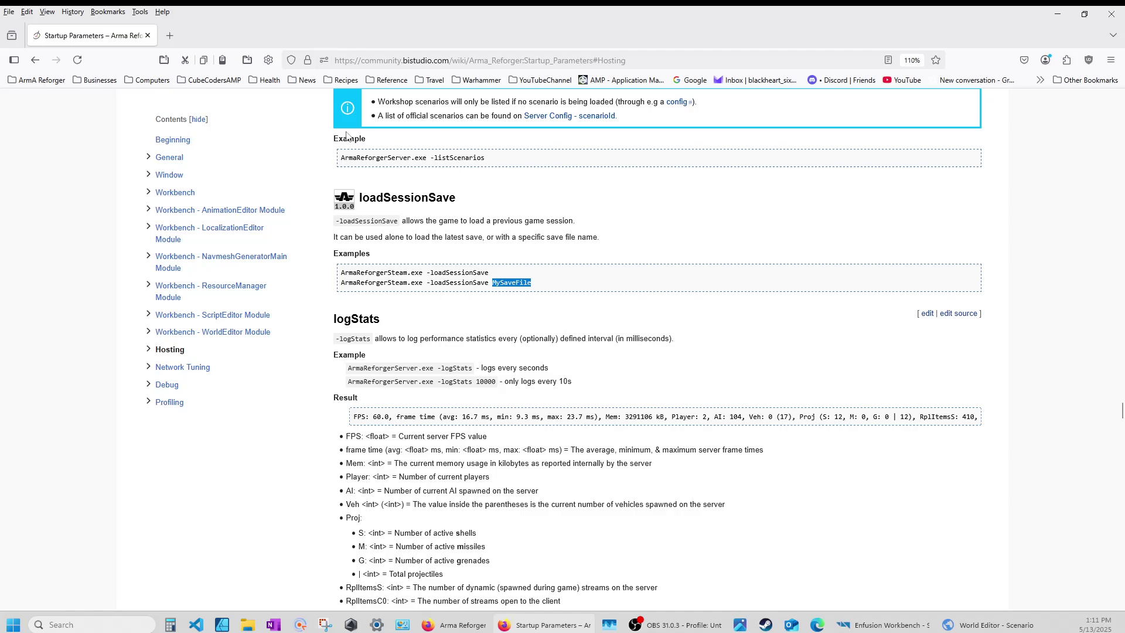
left_click(1059, 12)
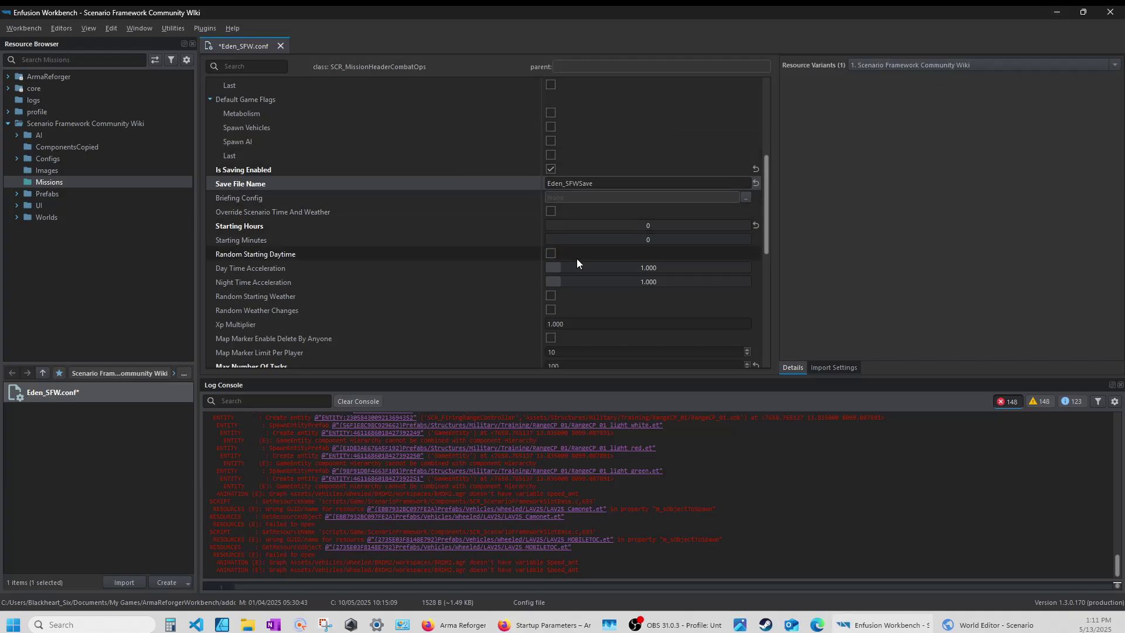
scroll(580, 262, "up", 5)
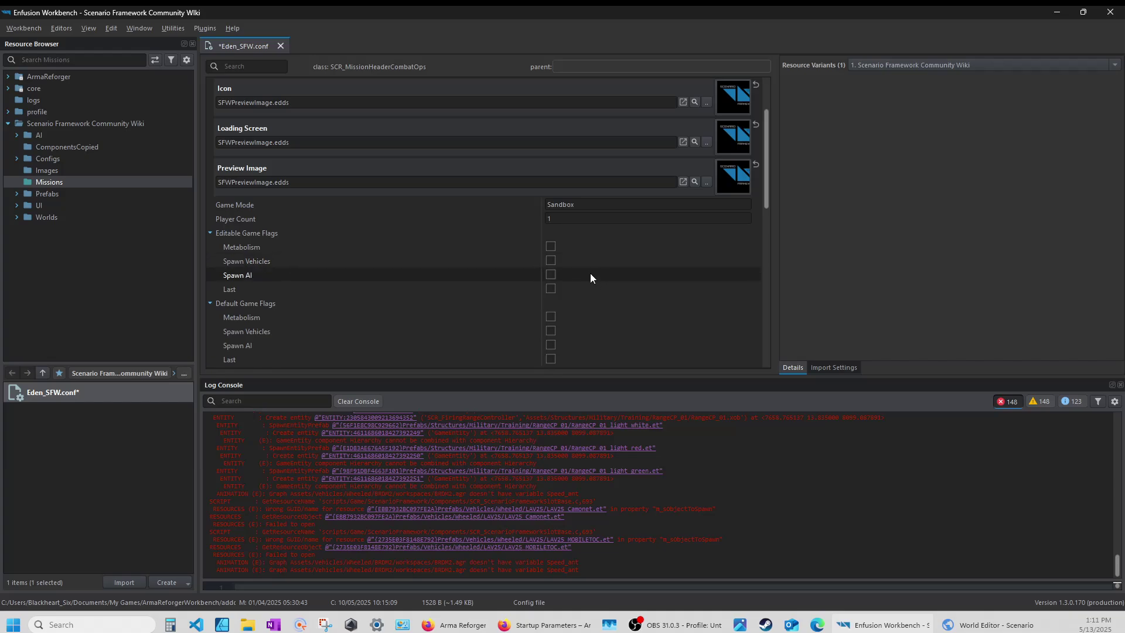
scroll(592, 273, "down", 5)
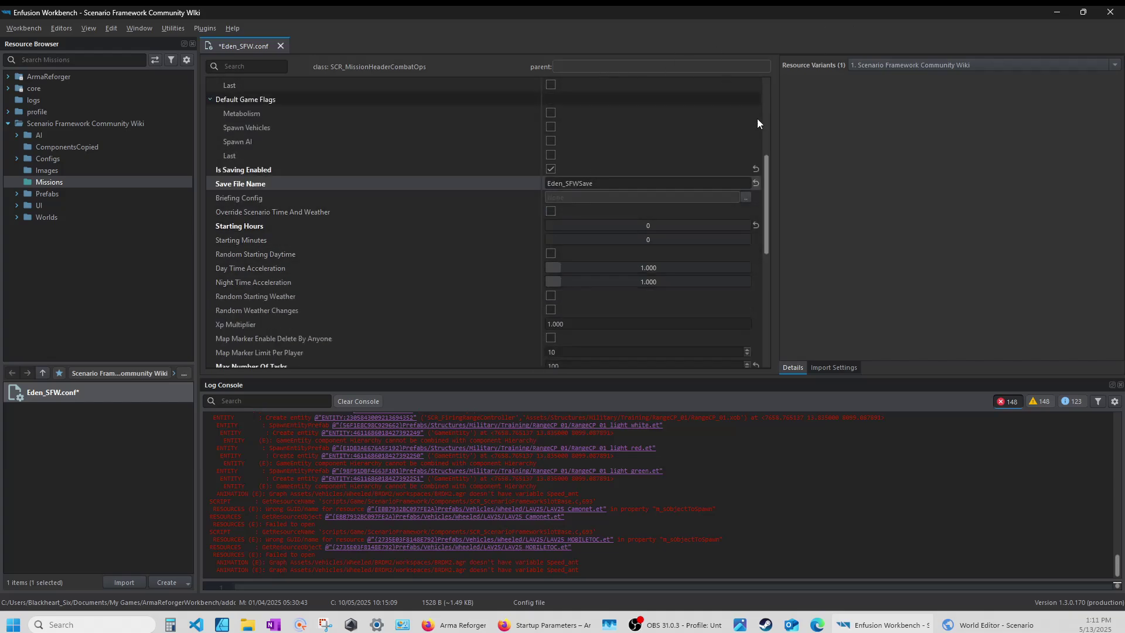
Enlarge the World Editor component list to review GameModeSF's SCR_SaveLoadComponent structs.
left_click(990, 624)
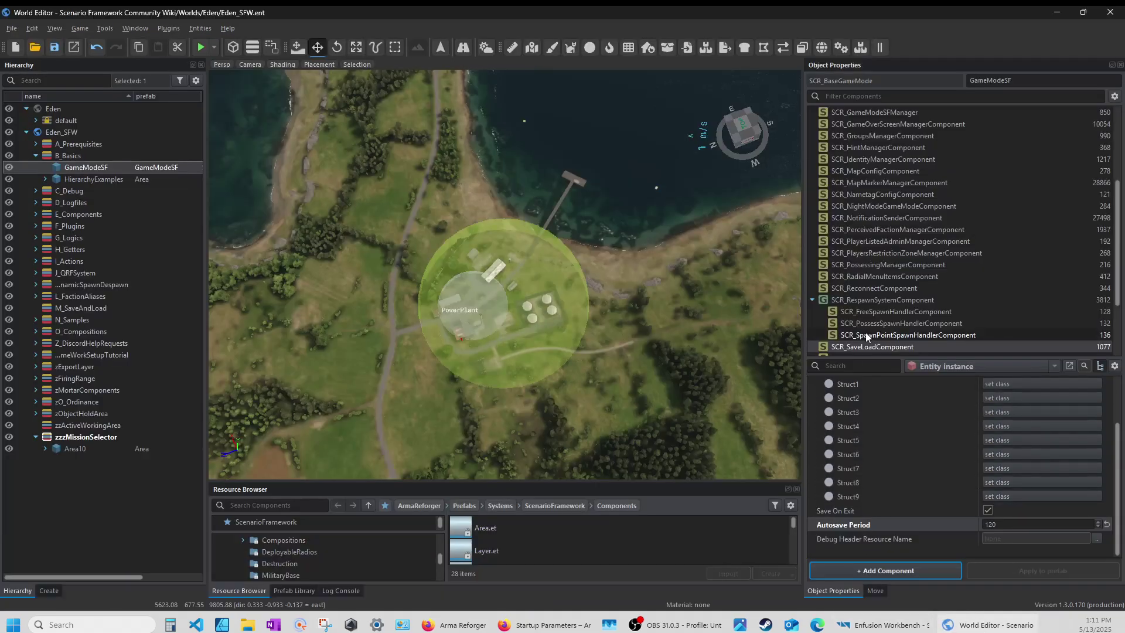
scroll(938, 503, "up", 3)
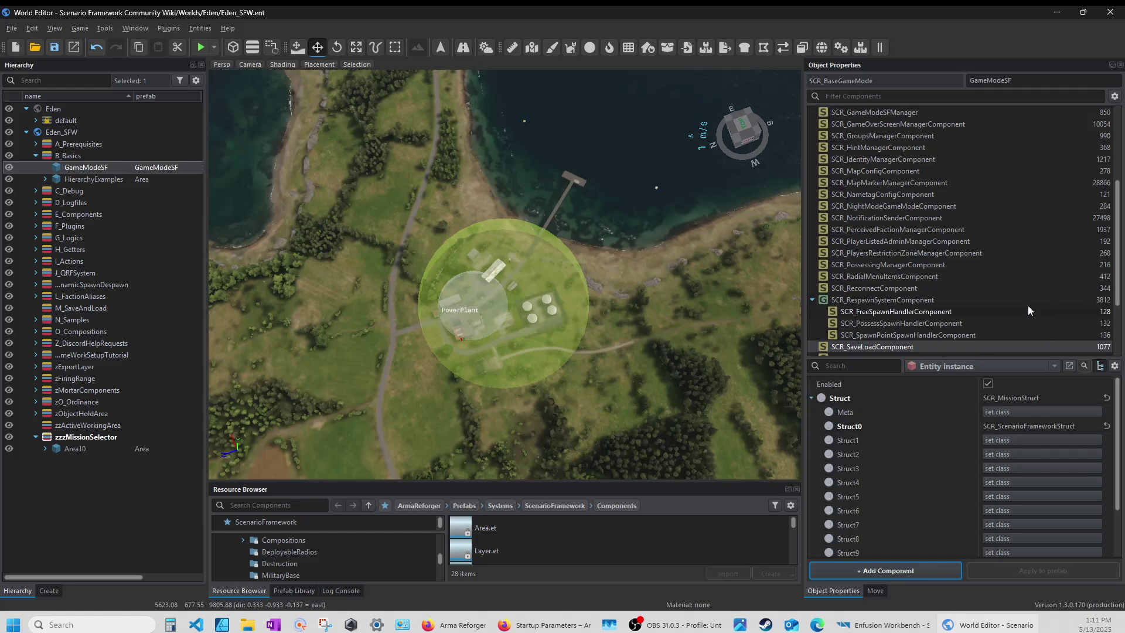
left_click_drag(933, 357, 934, 464)
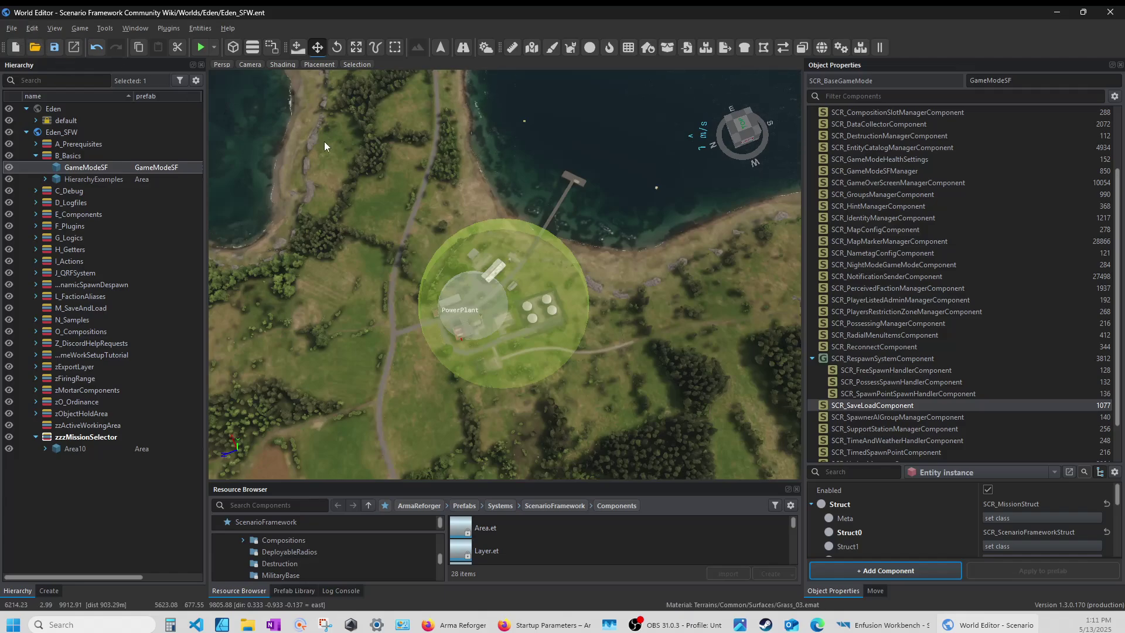
scroll(937, 422, "down", 2)
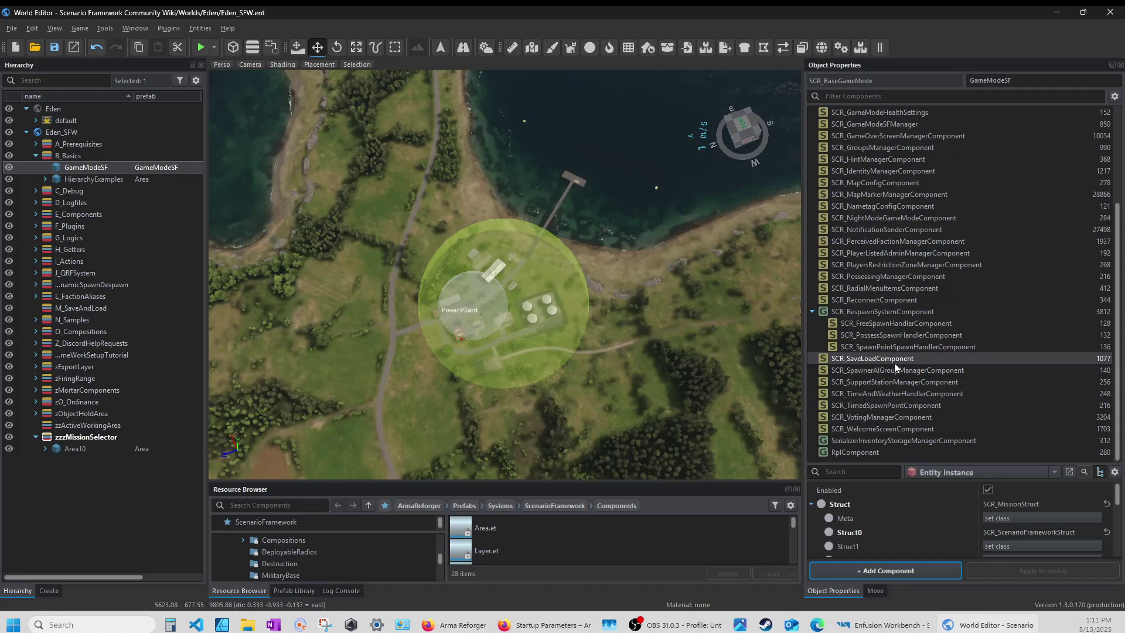